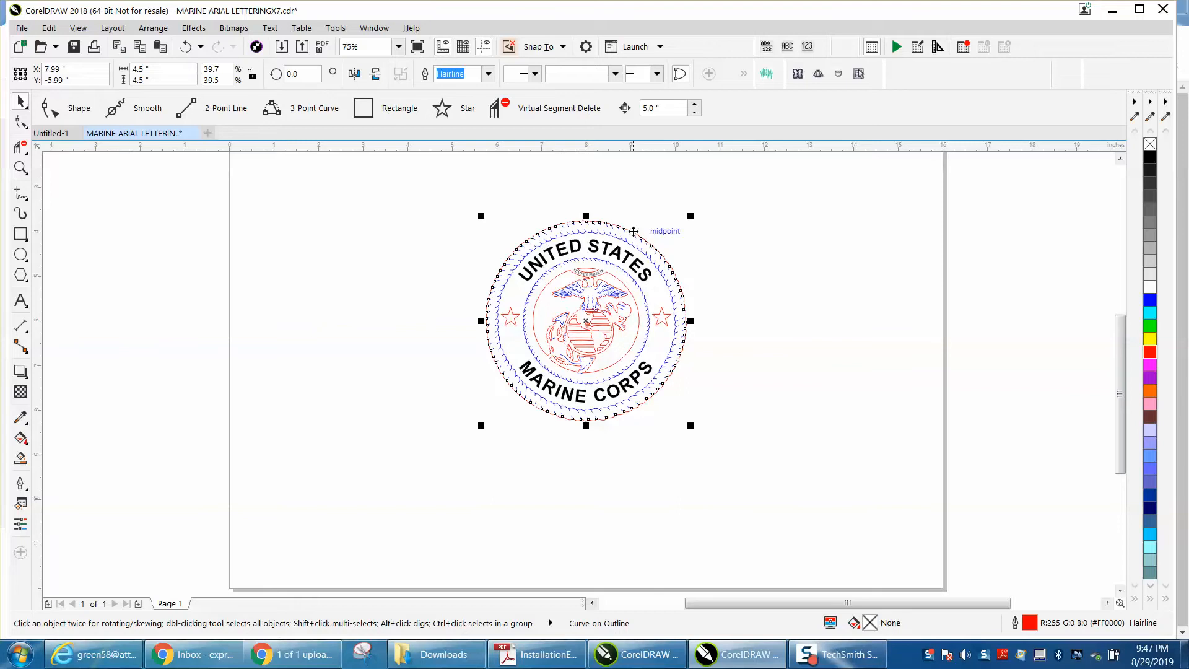
- Move the Marine Corps artwork 5 inches left, and shift the separated scalloped outline 5 inches left beside it
left_click_drag(477, 201, 573, 359)
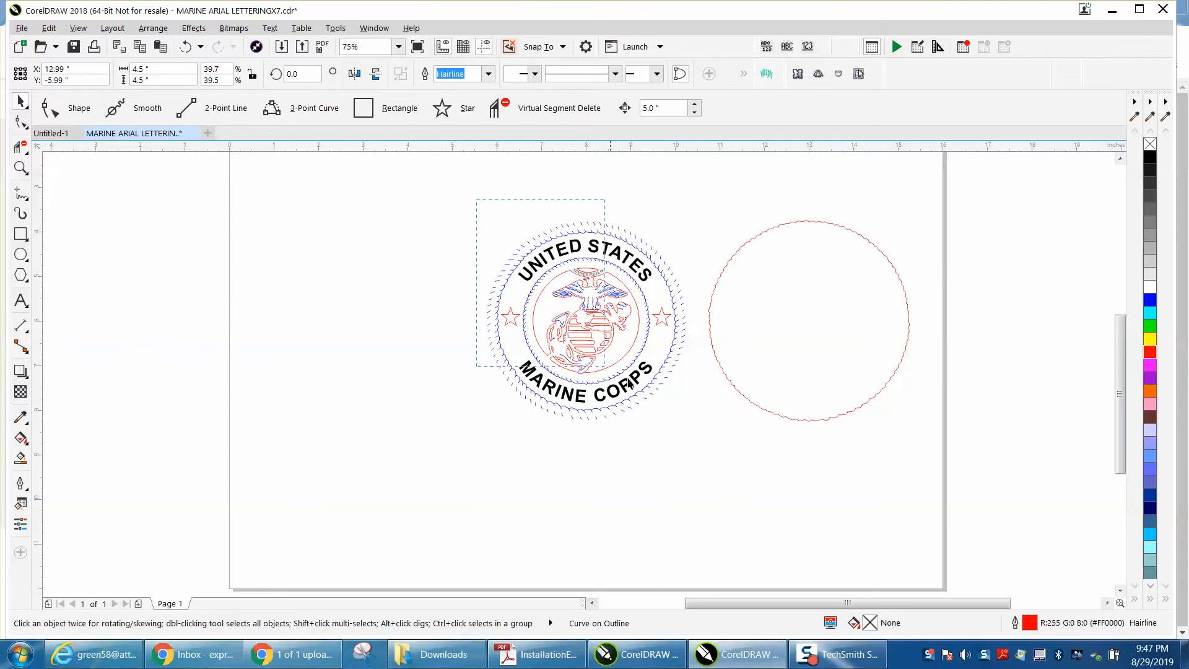
left_click_drag(707, 429, 707, 429)
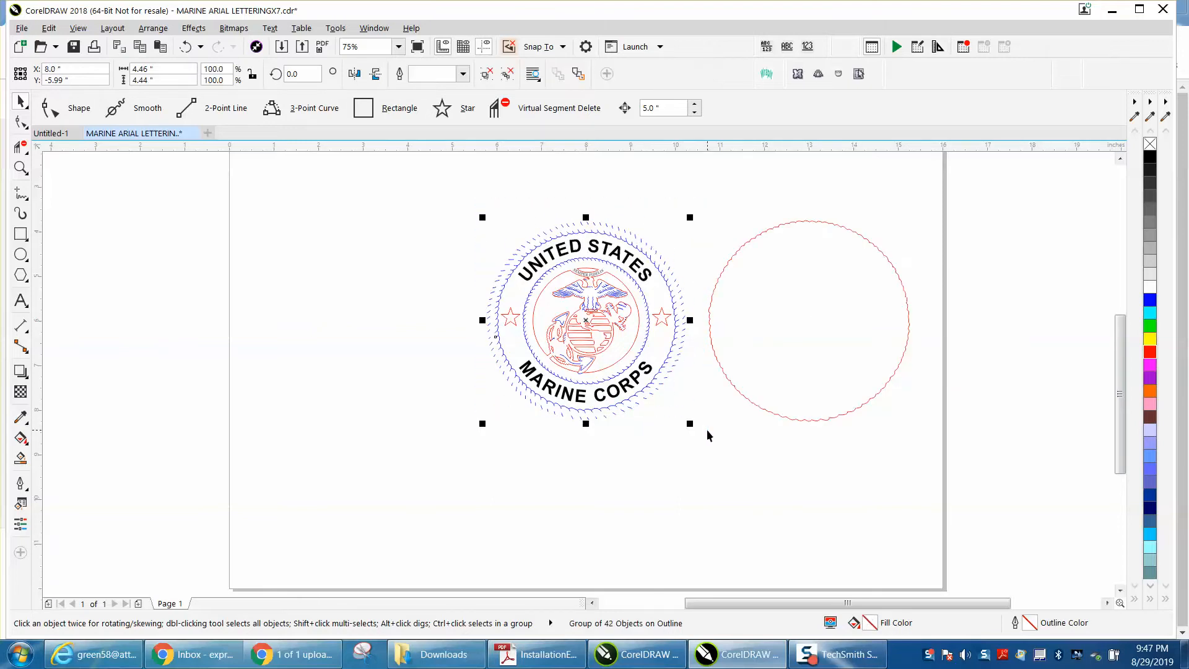
key("Left")
left_click(753, 401)
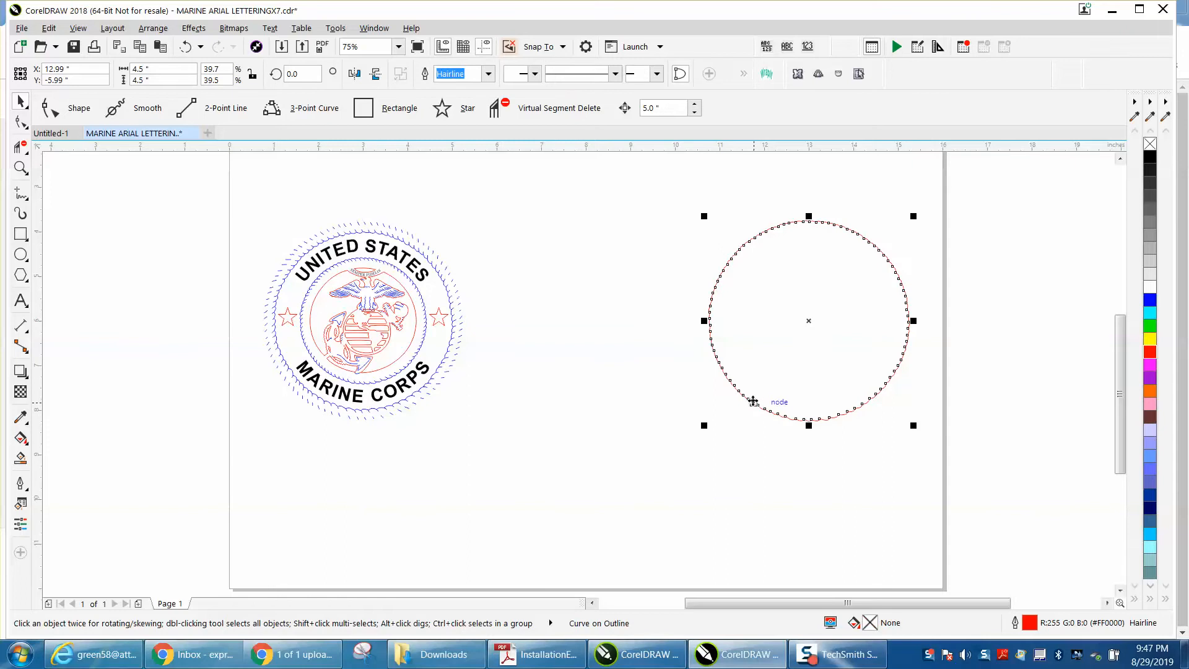
key("Left")
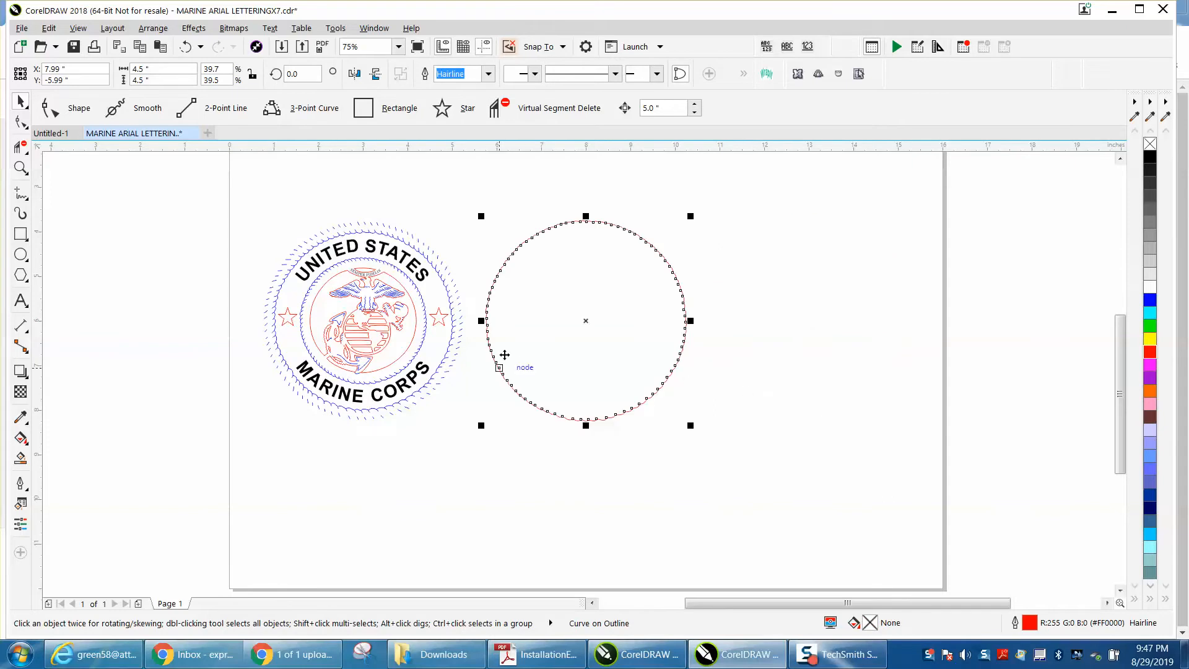
- Draw a circle about 0.33 inches in diameter and center it inside the scalloped outline
left_click(20, 253)
left_click_drag(567, 180, 553, 194)
key("p")
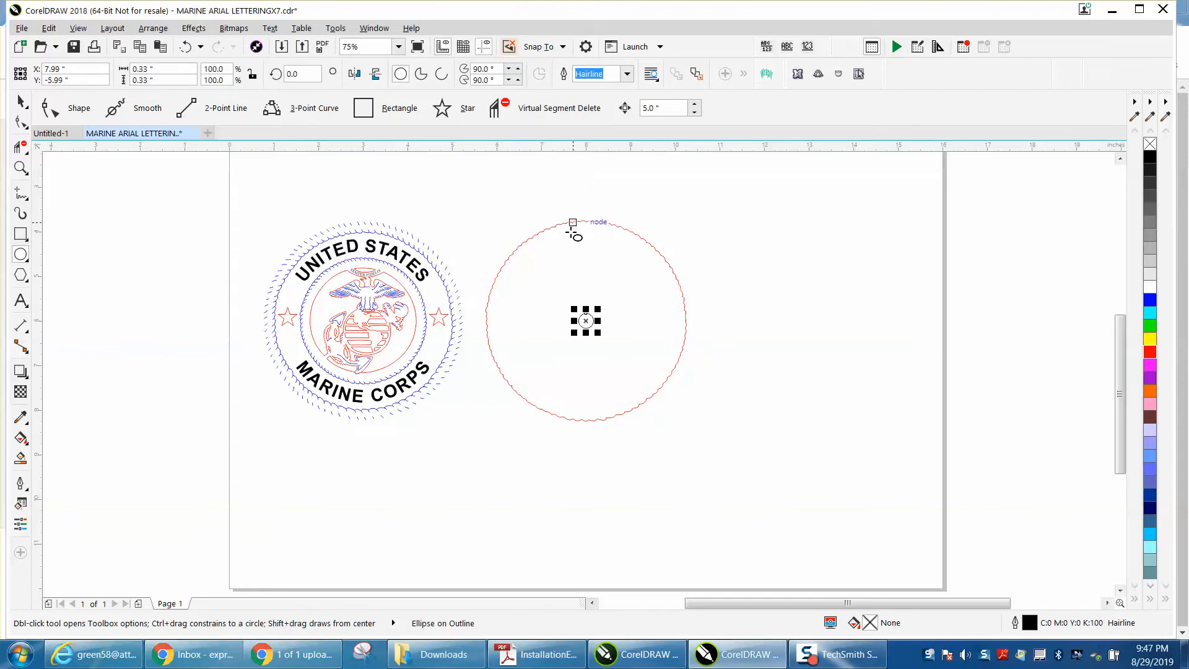
- Give the small circle a red outline and move it straight up onto the top edge of the scalloped outline
left_click(20, 167)
left_click_drag(502, 218, 751, 434)
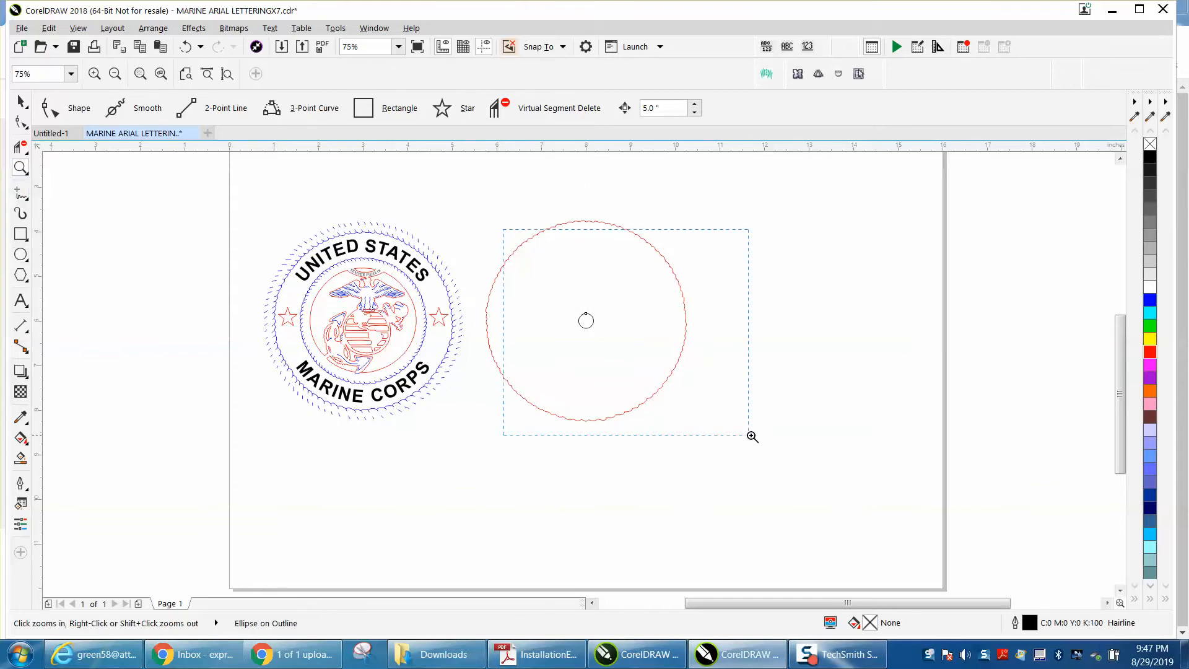
left_click(20, 101)
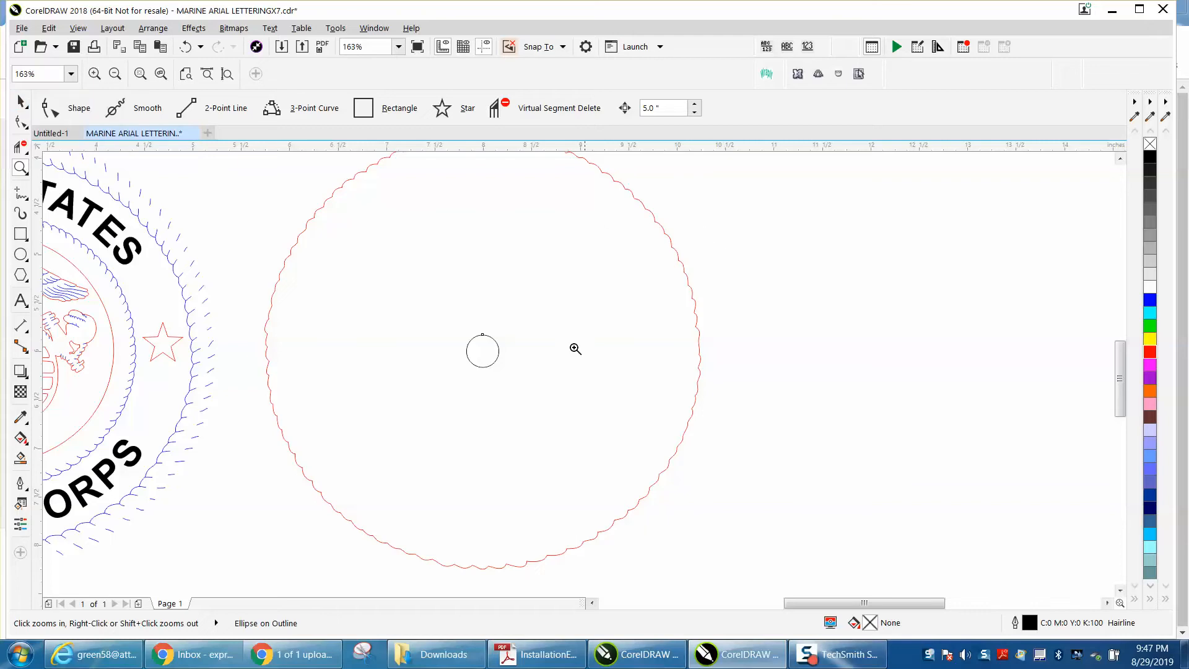
left_click(20, 101)
left_click(770, 252)
left_click(499, 354)
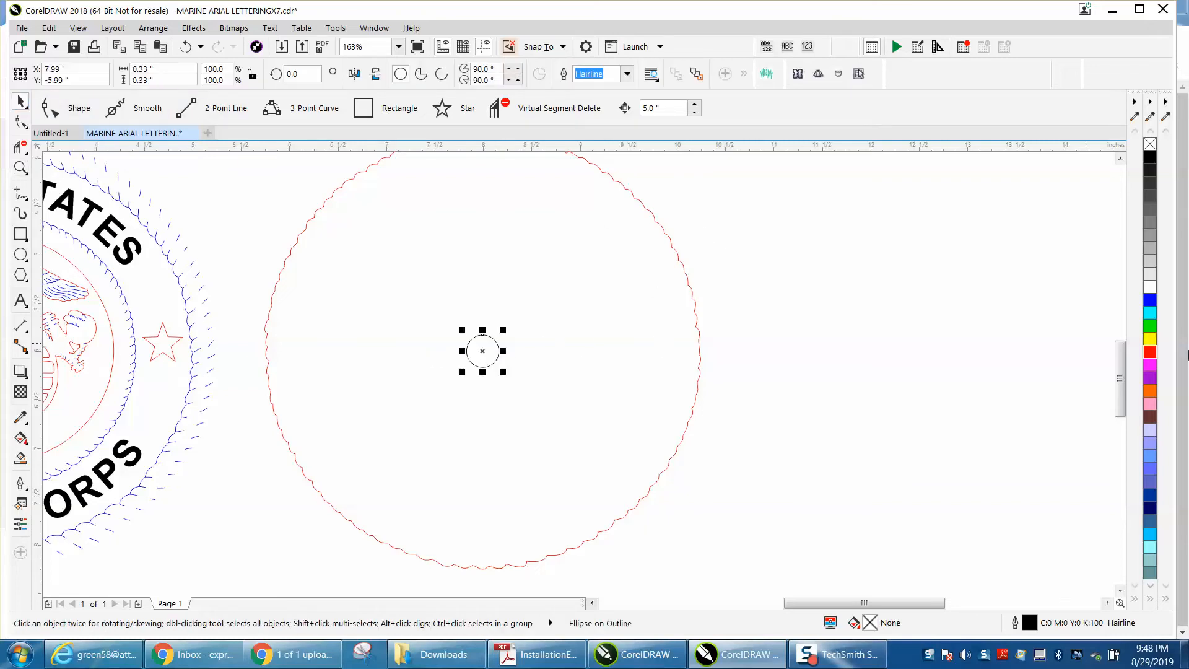
right_click(1150, 353)
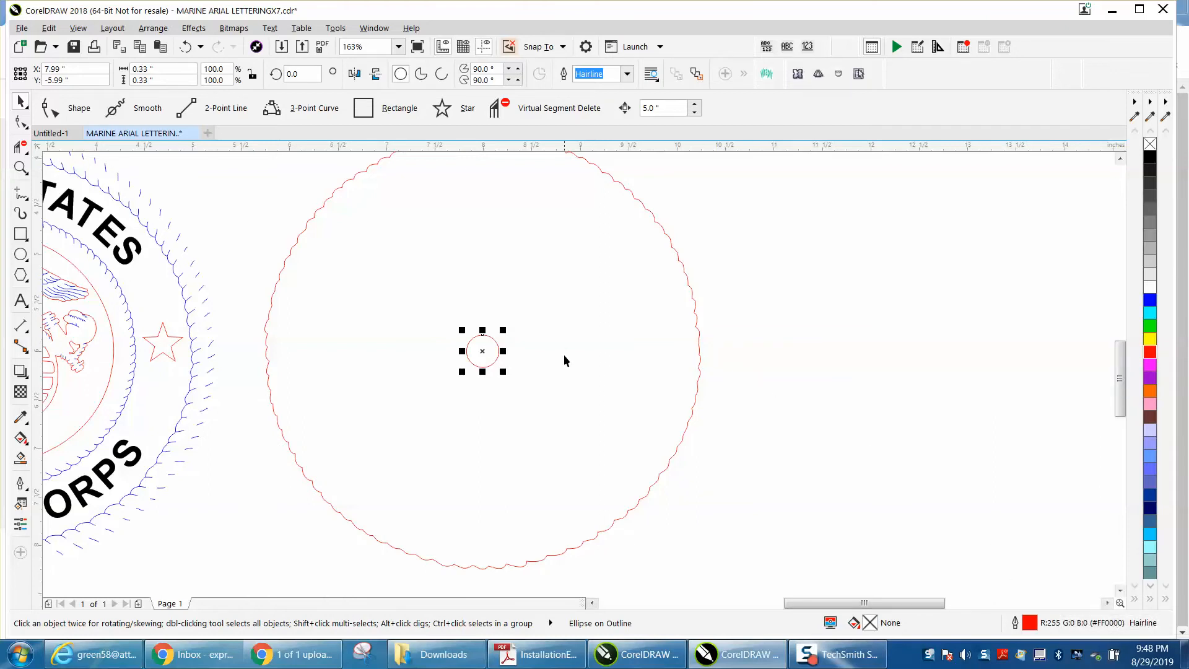
scroll(569, 350, "down", 3)
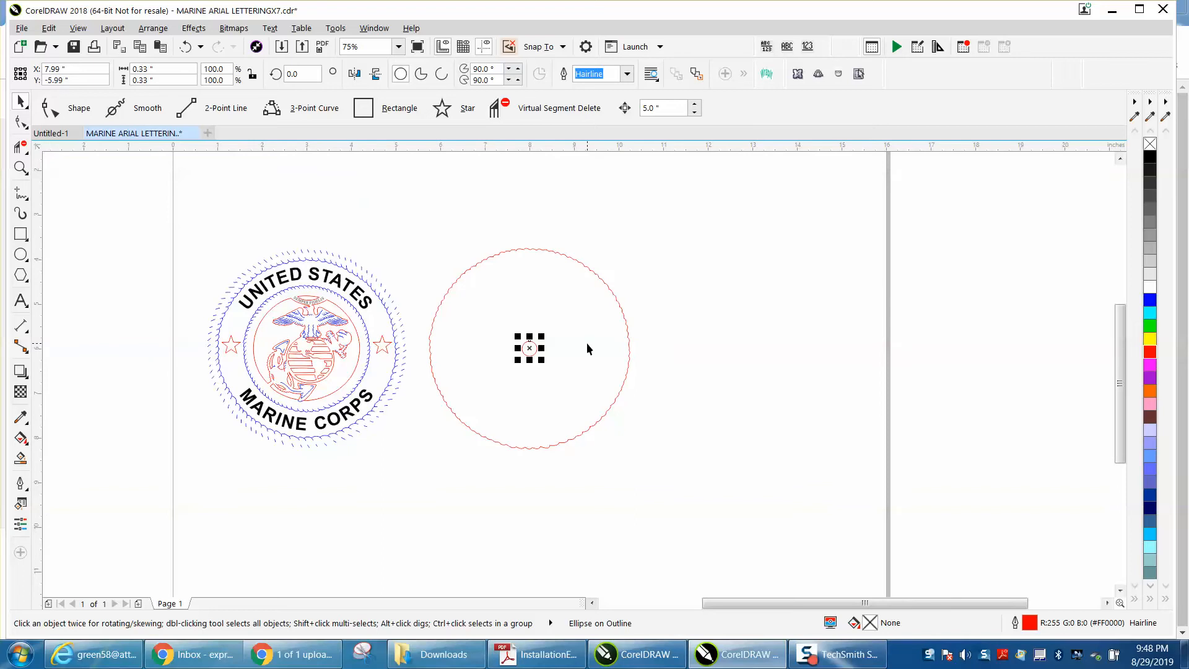
left_click_drag(527, 347, 529, 249)
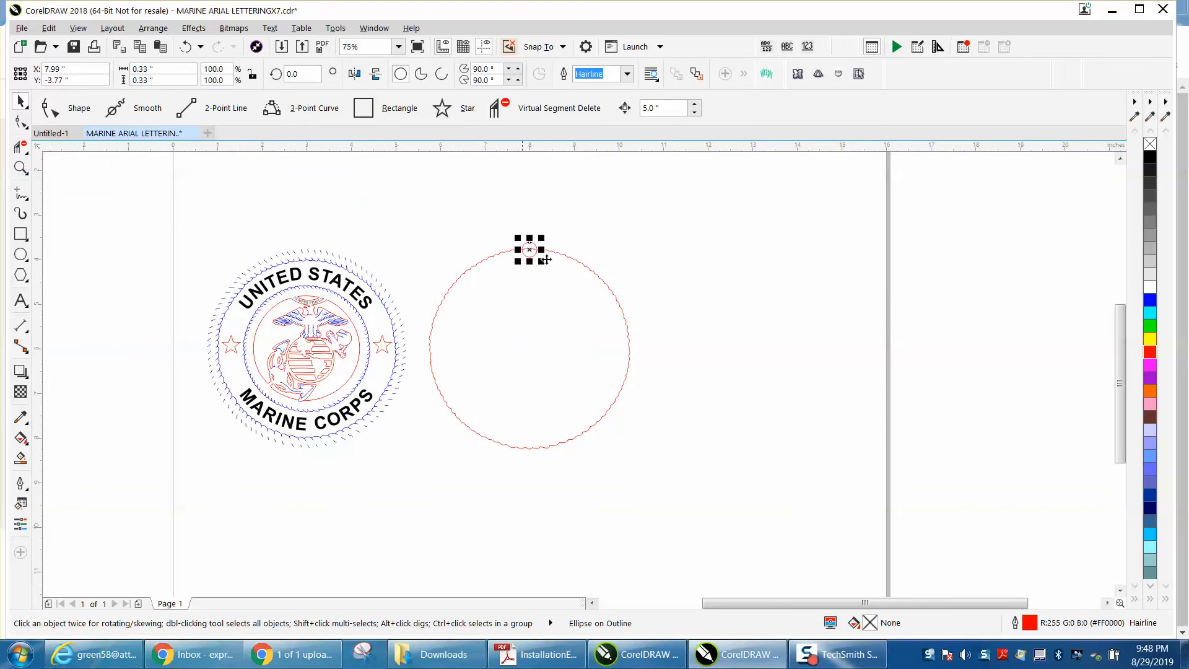
- Set the nudge distance to .002 inches and nudge the small circle up about 0.04 inches over the scalloped edge
key("z")
left_click_drag(488, 229, 677, 314)
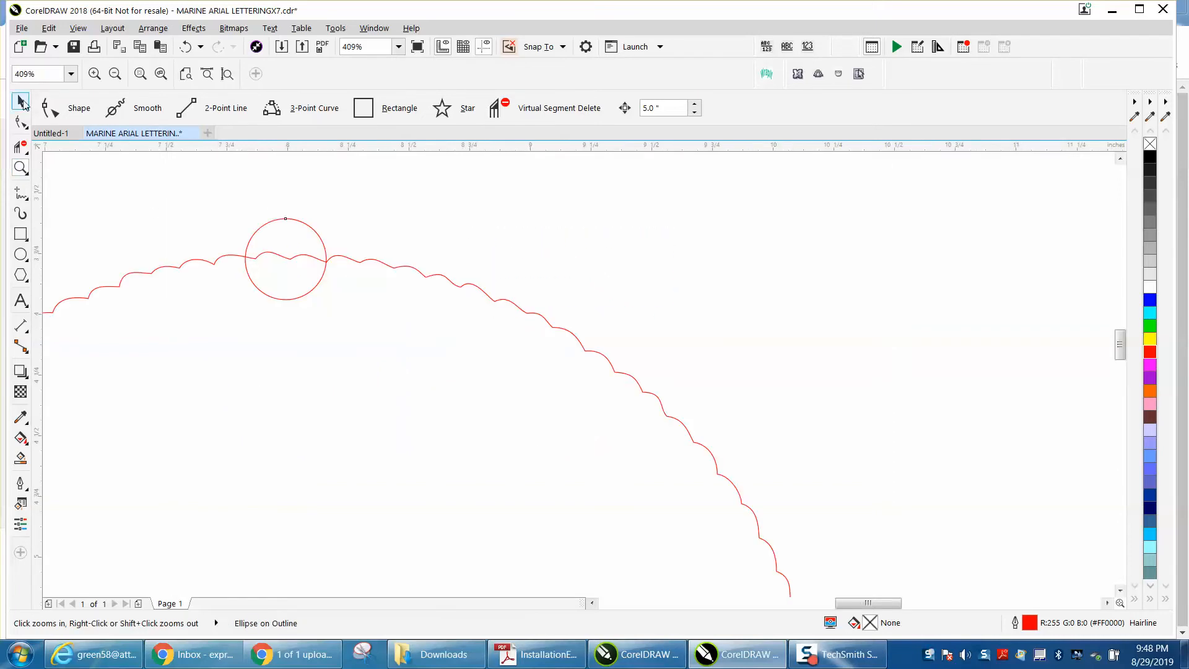
left_click(20, 102)
left_click(380, 183)
left_click_drag(450, 73, 408, 78)
type(".0")
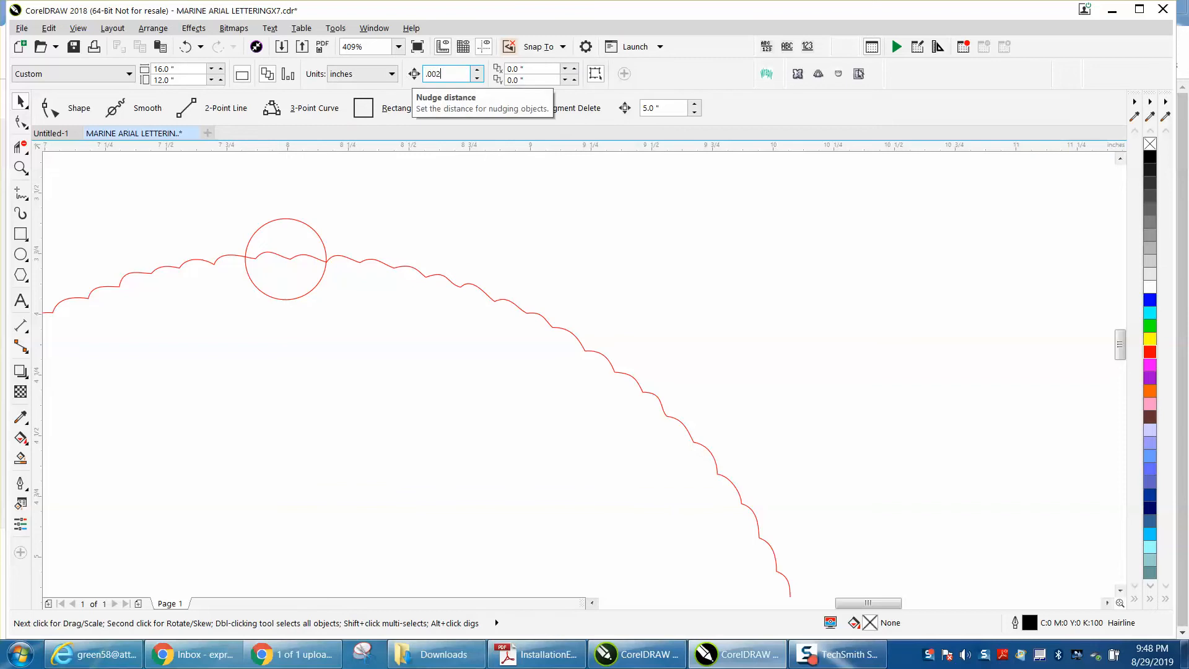
left_click(310, 227)
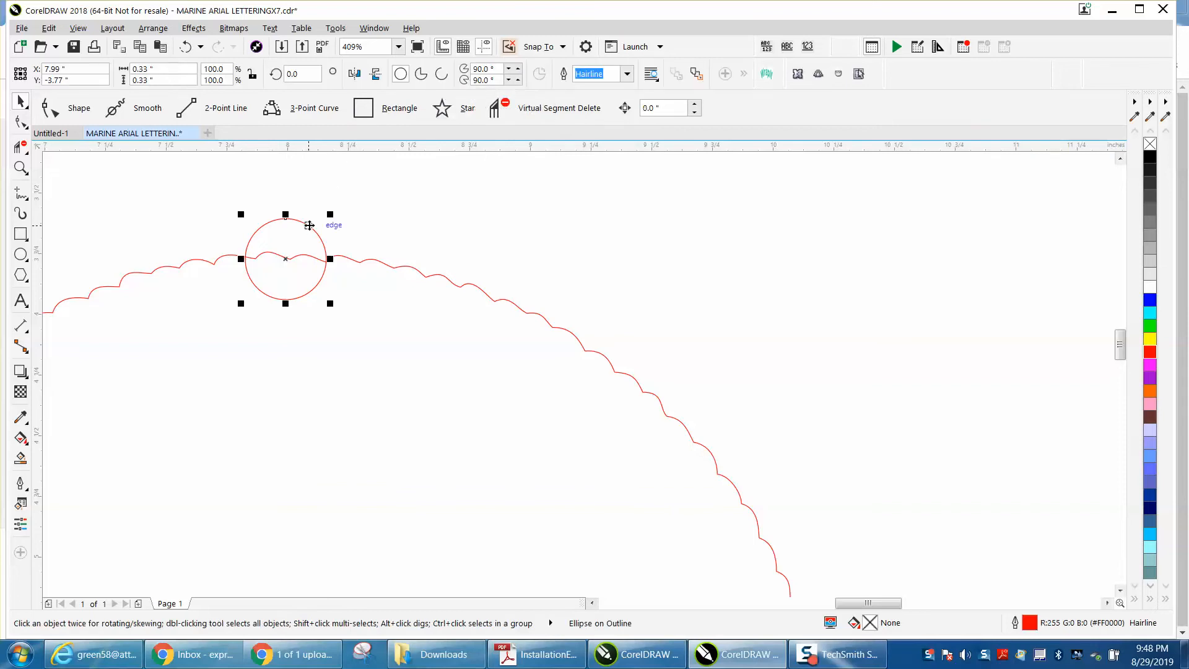
key("Up")
key("Up")
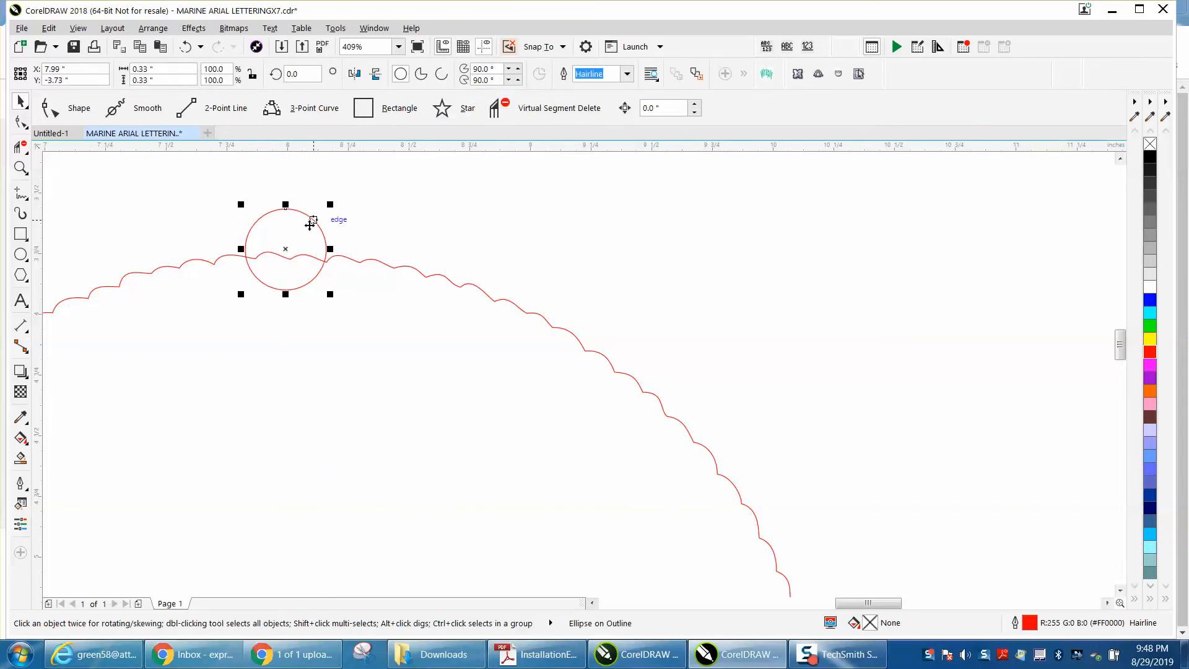
key("Up")
- Create a smaller concentric copy of the circle and scale it down to about 0.14 inches in diameter
left_click_drag(330, 204, 320, 234)
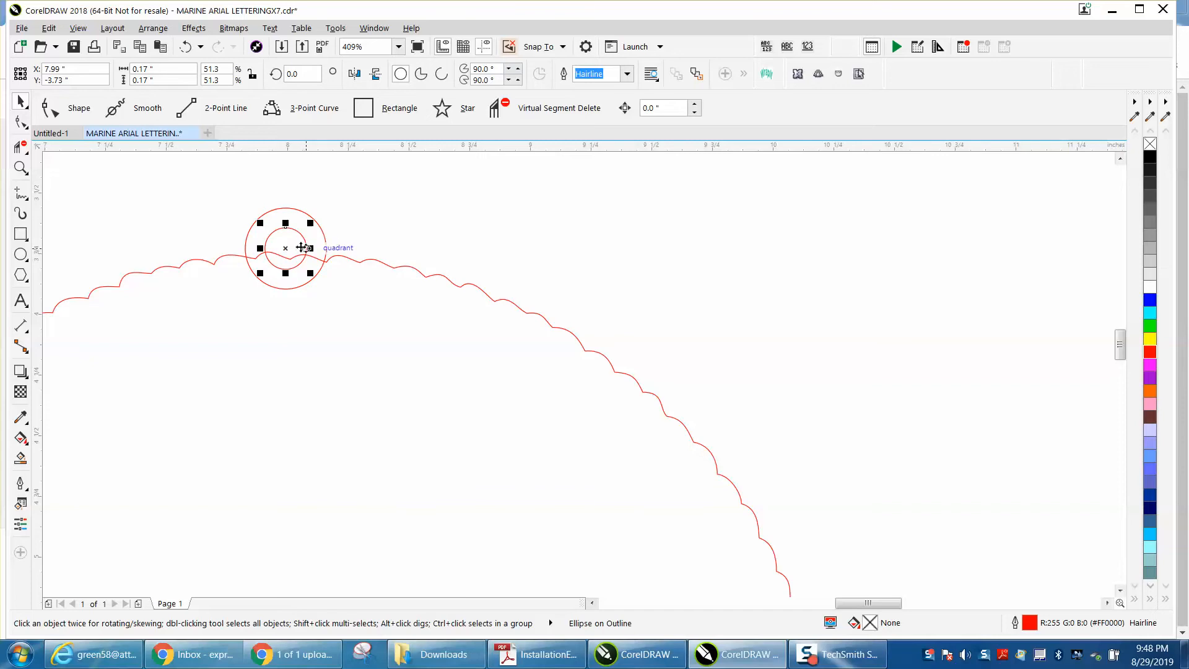
left_click(20, 167)
left_click_drag(198, 191, 535, 347)
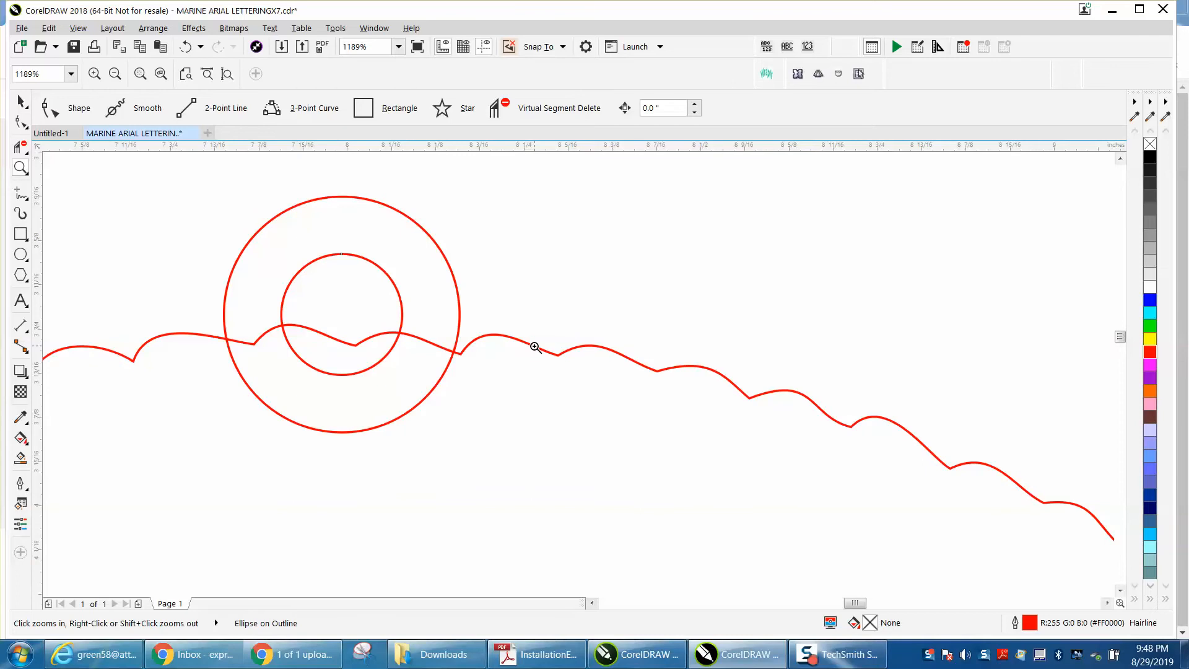
left_click(20, 101)
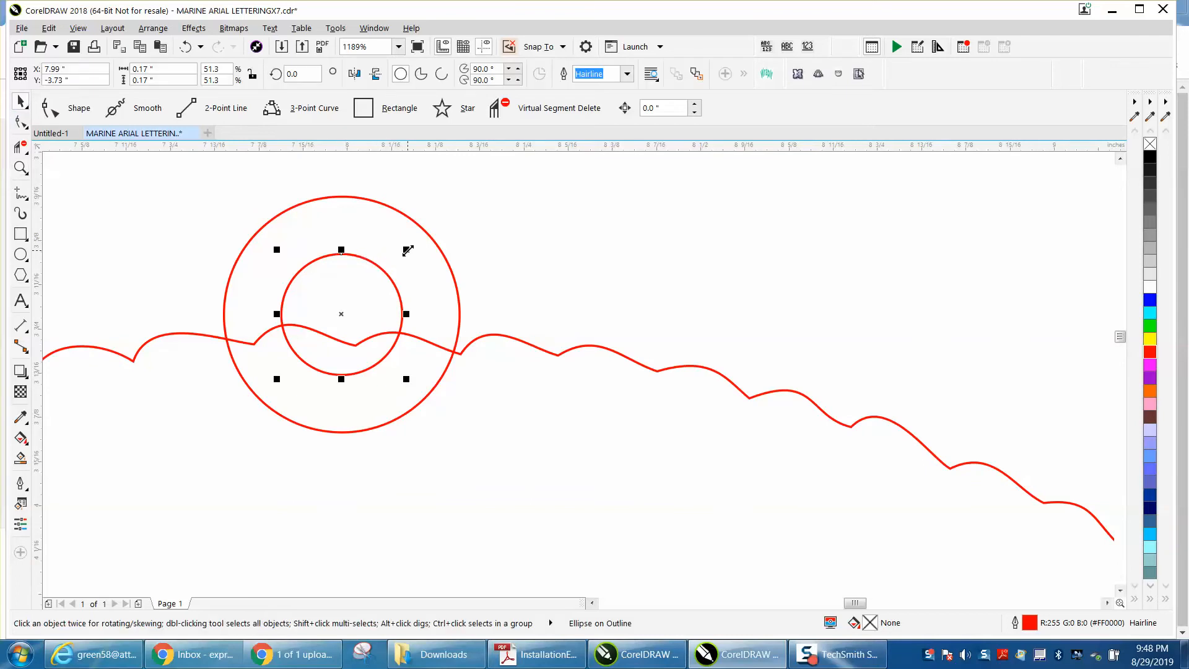
left_click_drag(407, 250, 400, 262)
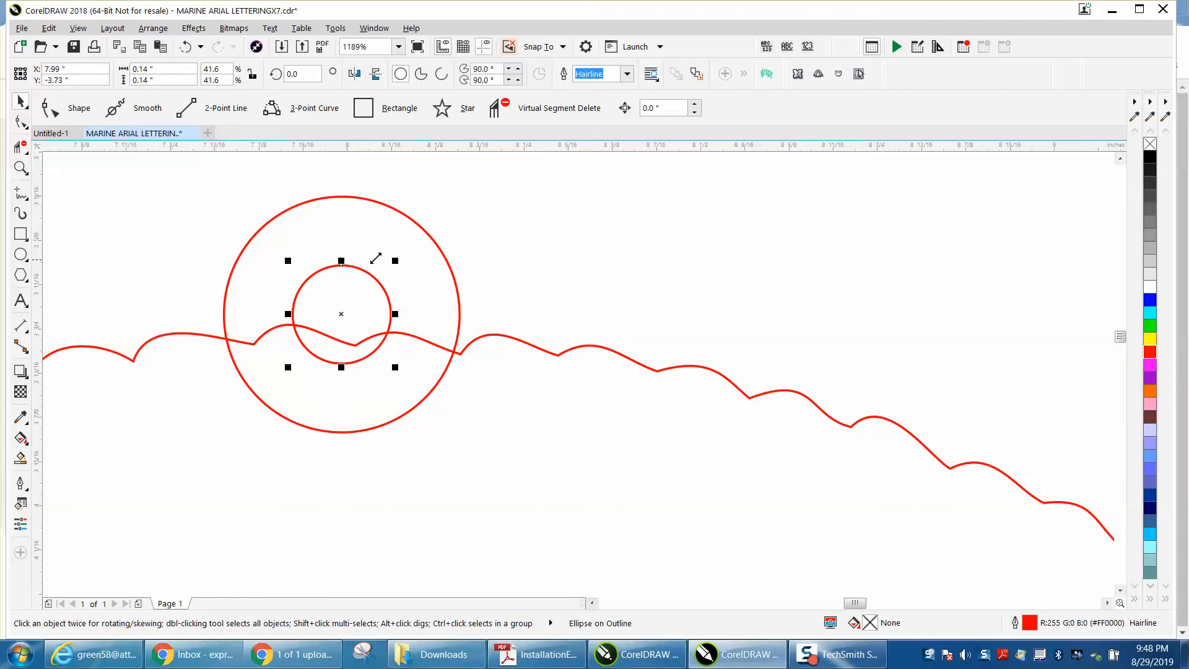
- Measure the gap between the tops of the inner and outer circles with a temporary dimension, and delete the dimension
left_click(21, 147)
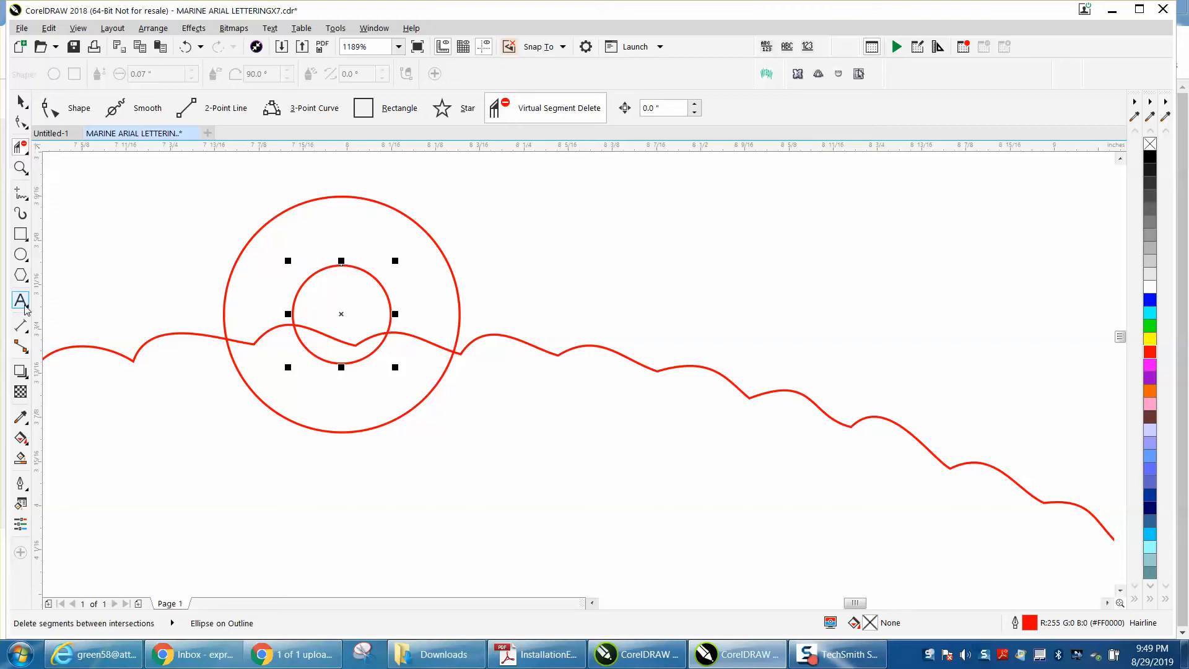
left_click(29, 336)
left_click(87, 320)
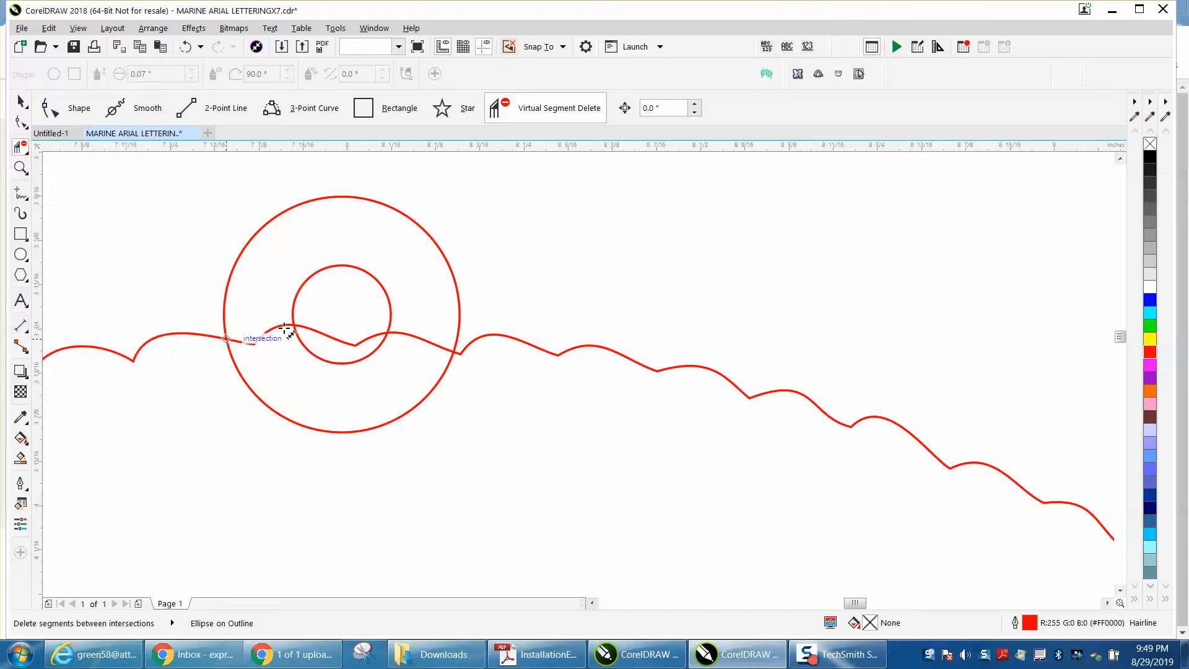
left_click_drag(342, 265, 341, 197)
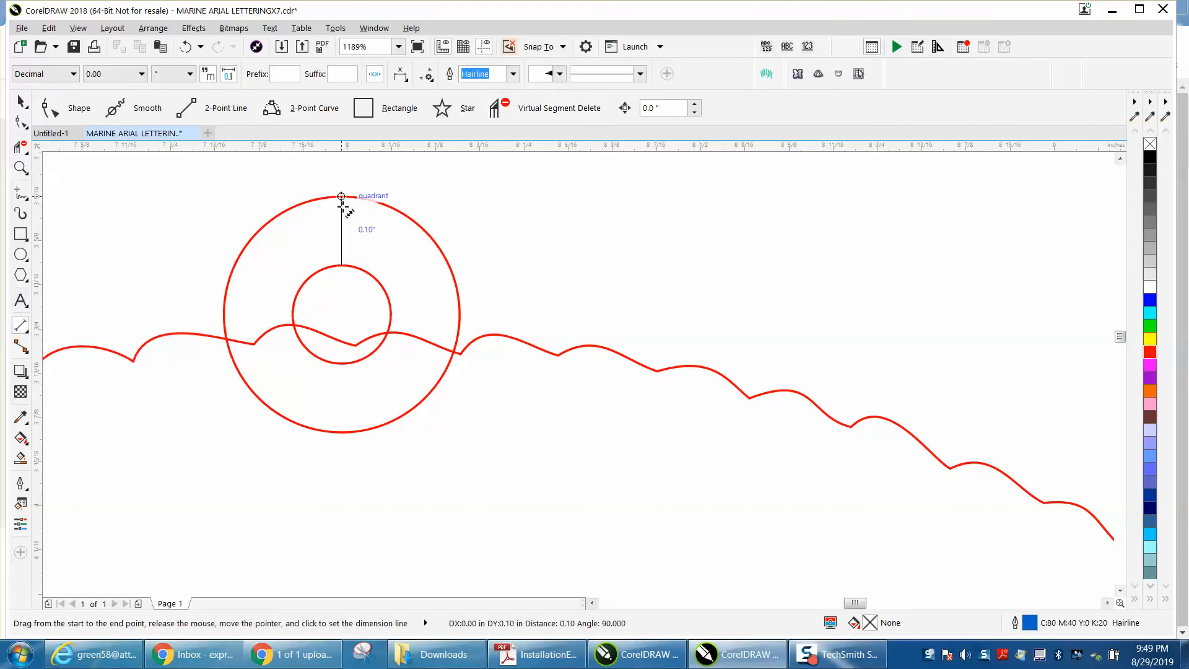
left_click(502, 199)
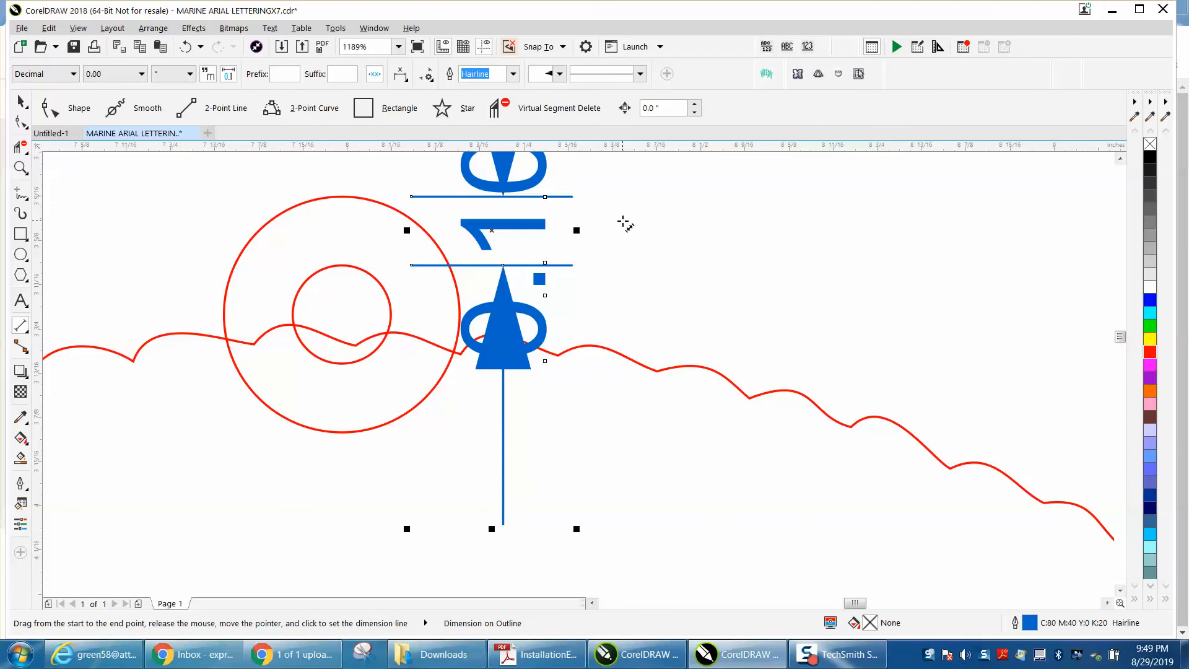
key("Delete")
- Enlarge the outer circle about its center to about 0.45 inches in diameter
scroll(539, 255, "down", 2)
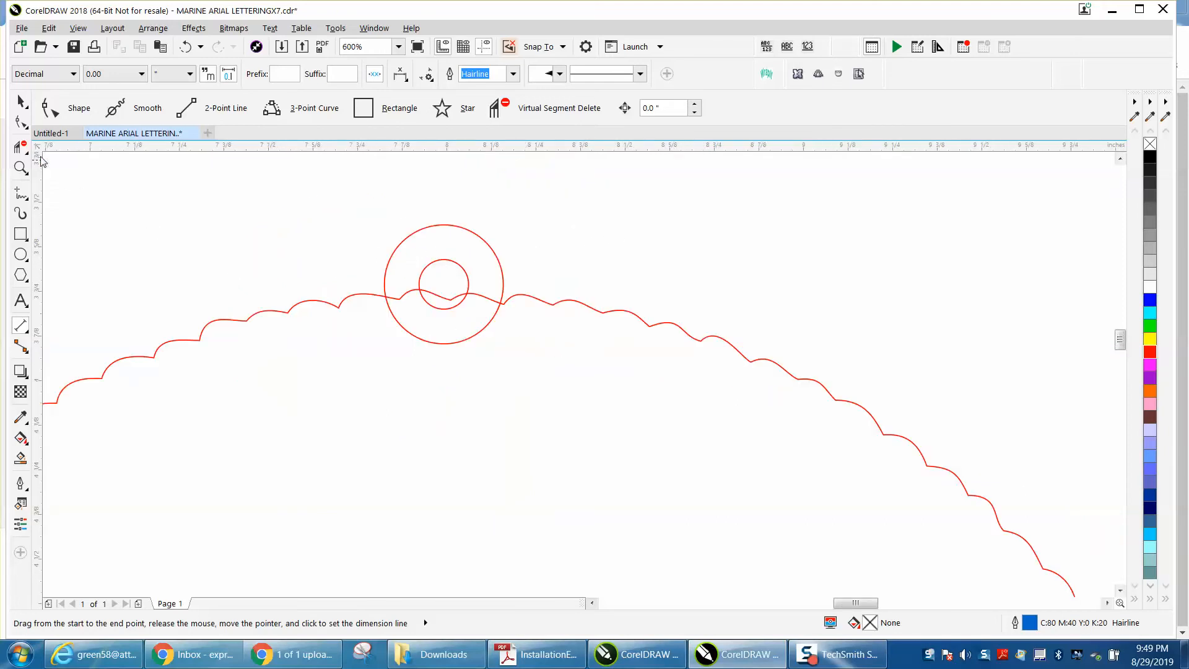
left_click(21, 101)
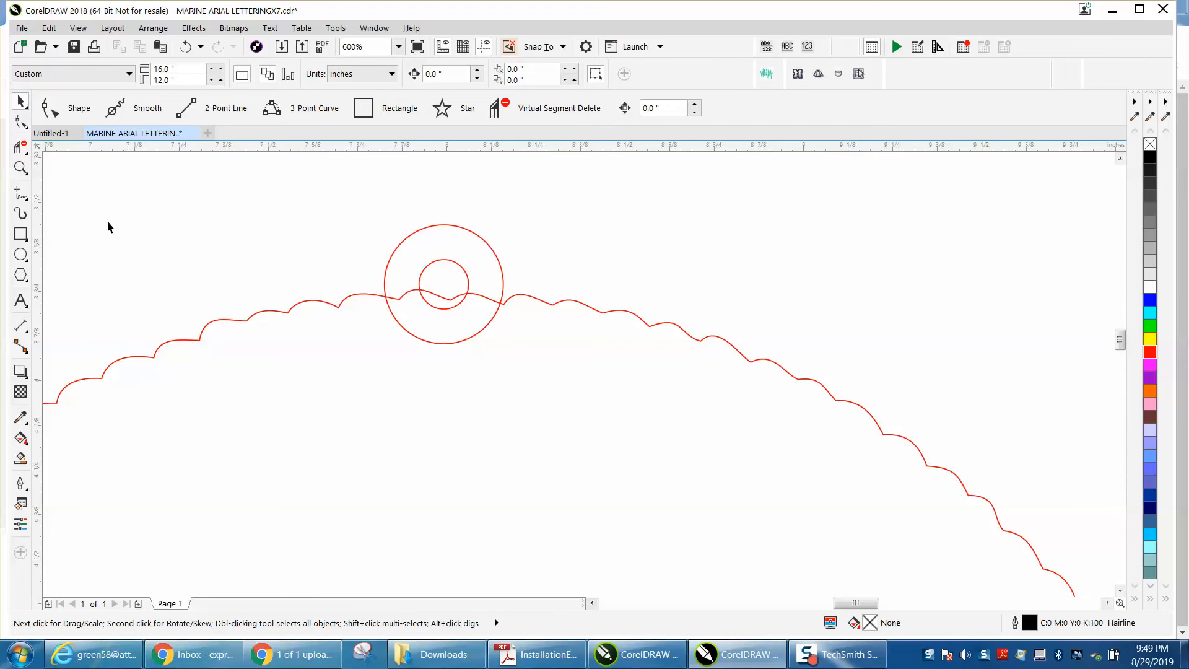
left_click(20, 167)
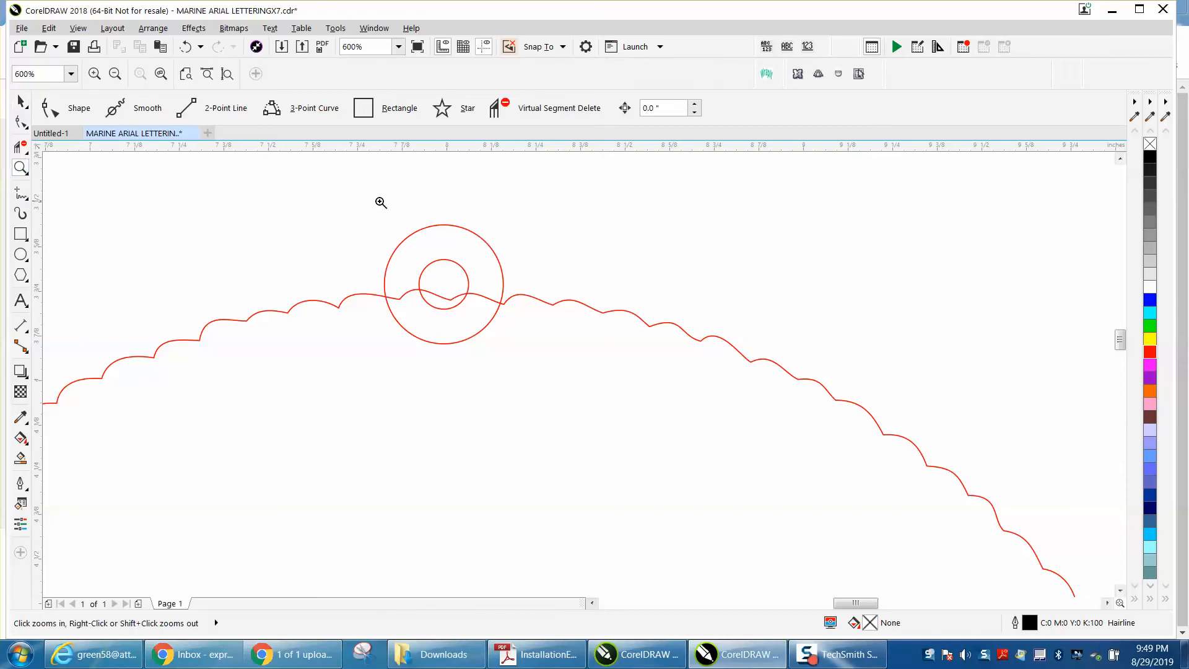
left_click(20, 102)
left_click(486, 243)
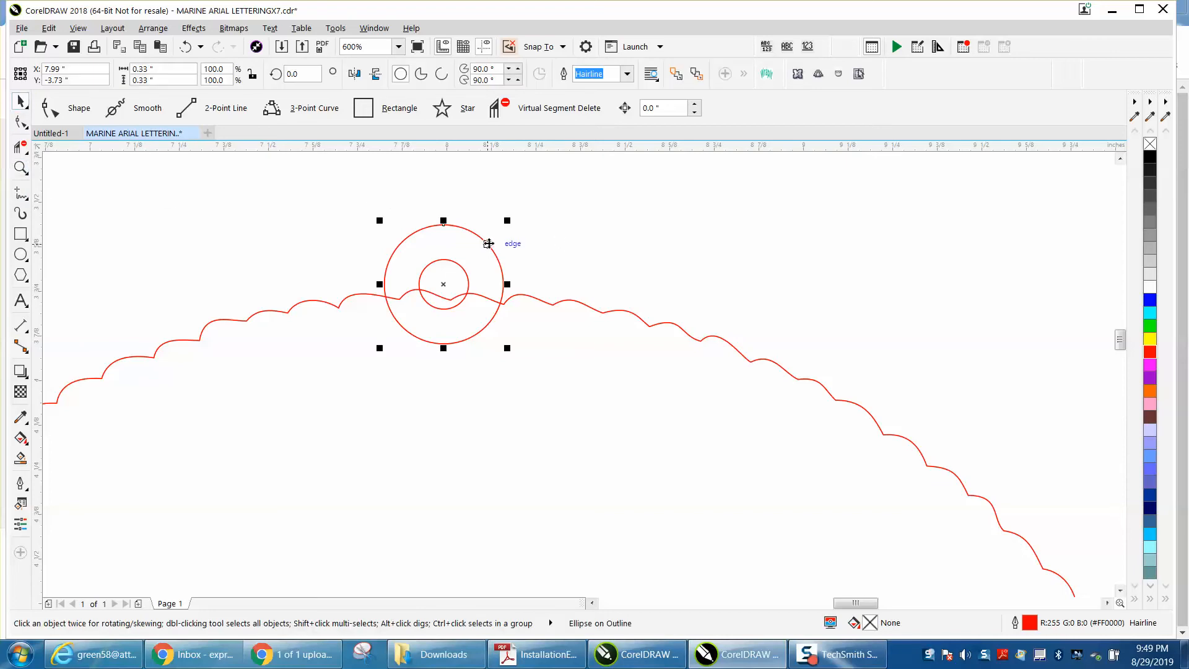
left_click_drag(508, 221, 530, 200)
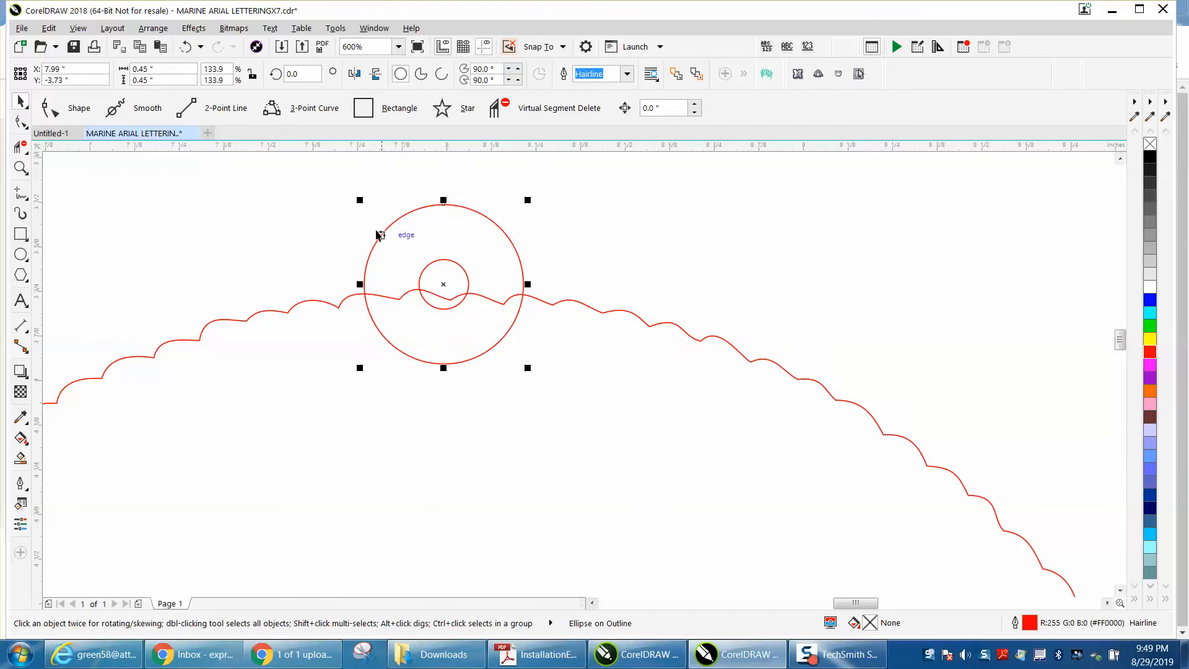
- Trim away the scalloped segments inside both circles and the outer circle's lower arc with Virtual Segment Delete, keeping the hole circle
left_click(608, 233)
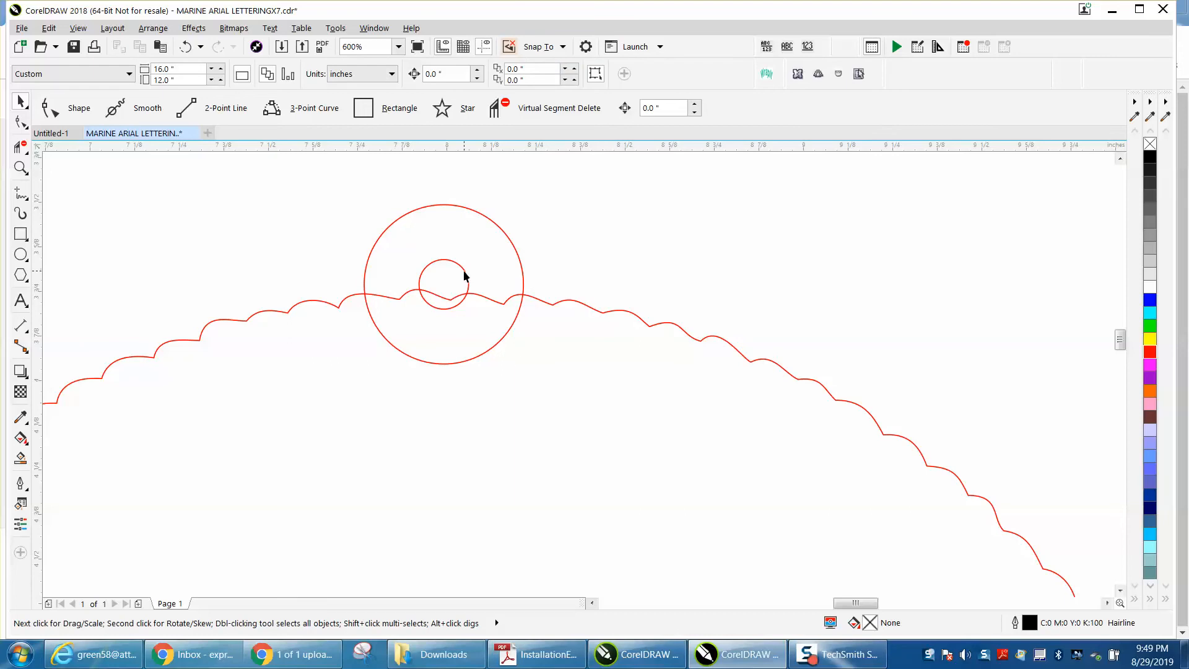
left_click(464, 273)
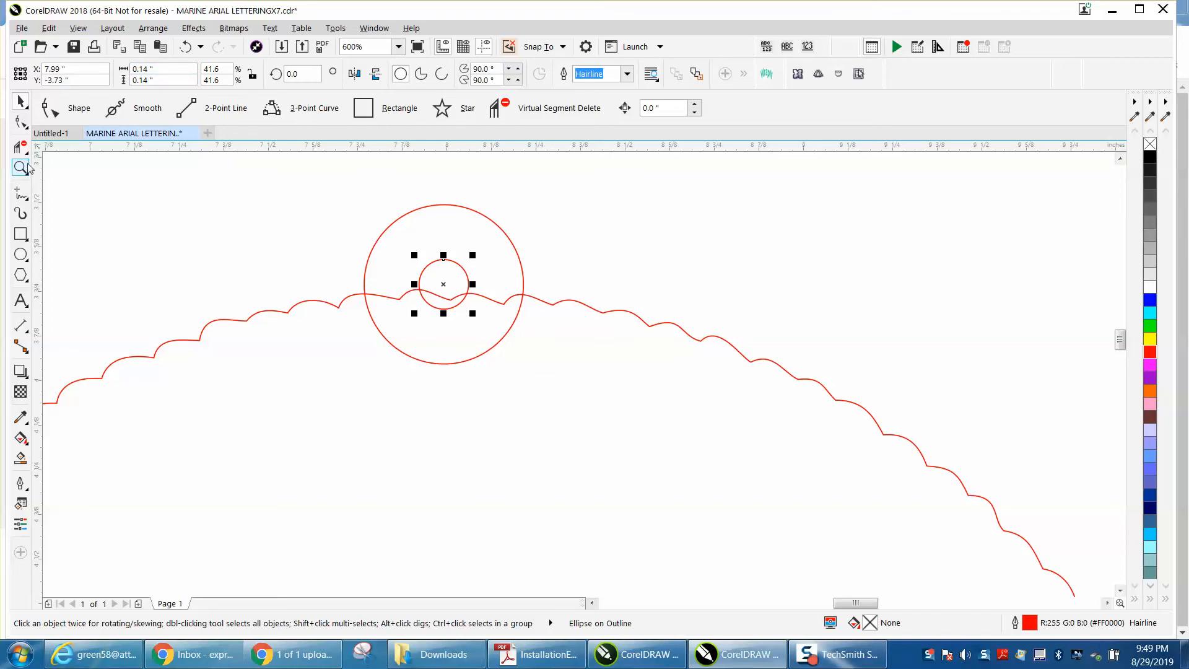
left_click(21, 147)
left_click(448, 297)
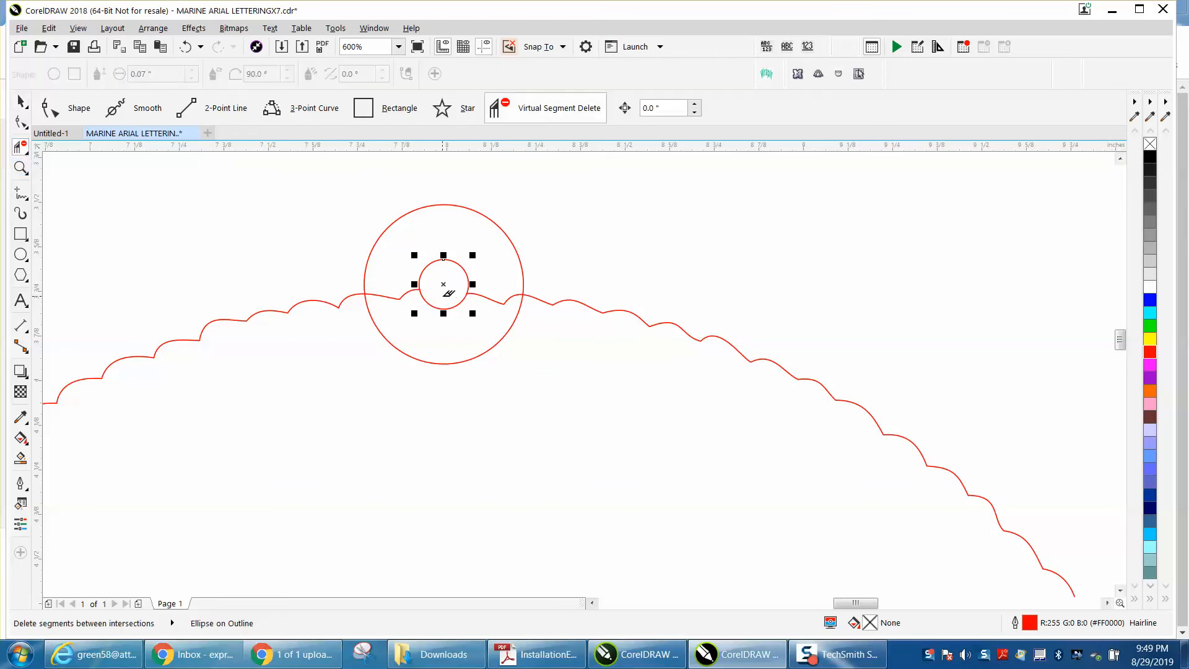
left_click(409, 290)
left_click(498, 296)
left_click(519, 312)
- Smart Fill the area enclosed by the scalloped outline and tab in black with no outline, leaving the hole open
scroll(477, 324, "down", 3)
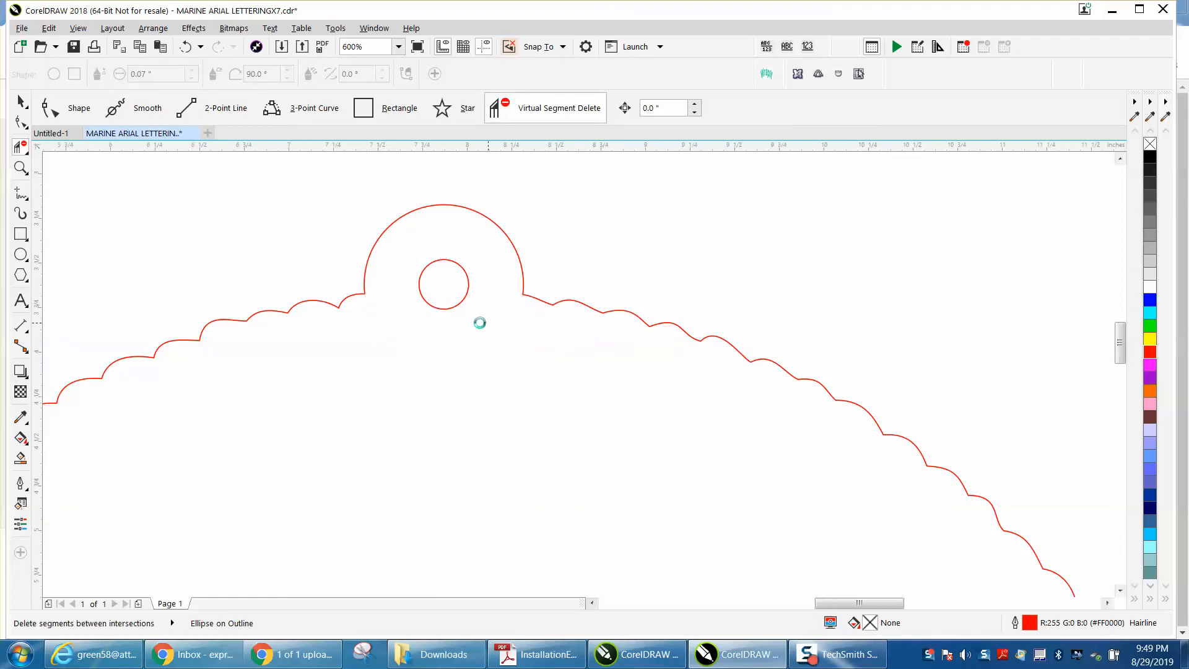
left_click(20, 101)
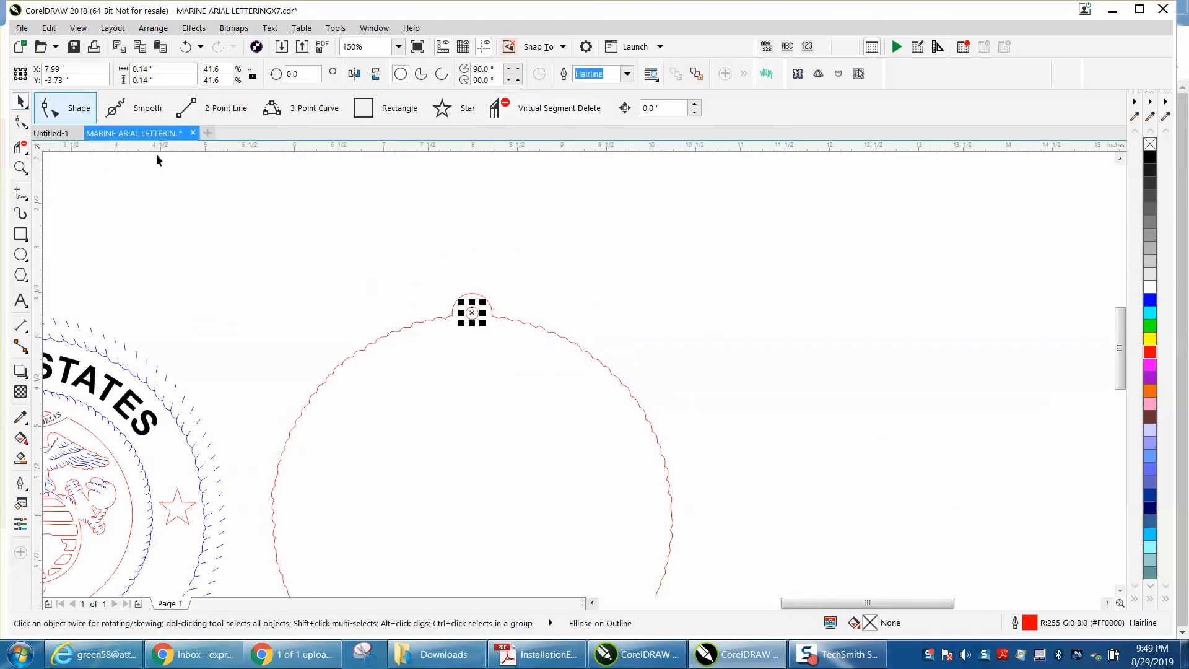
scroll(228, 179, "down", 1)
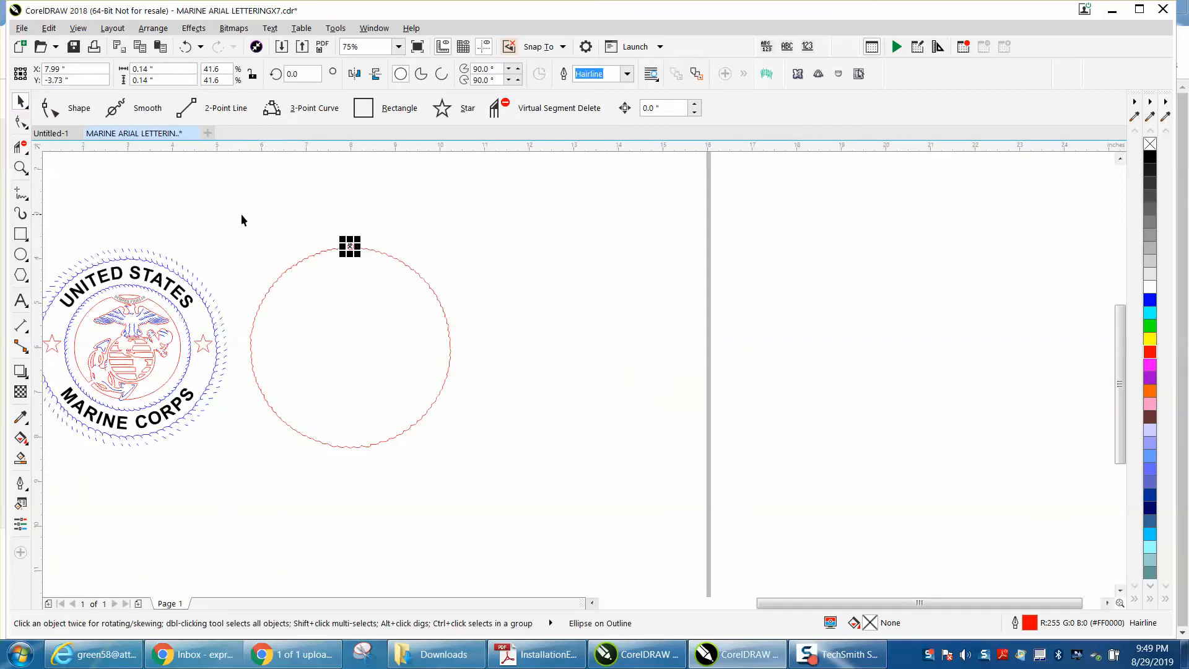
left_click(21, 457)
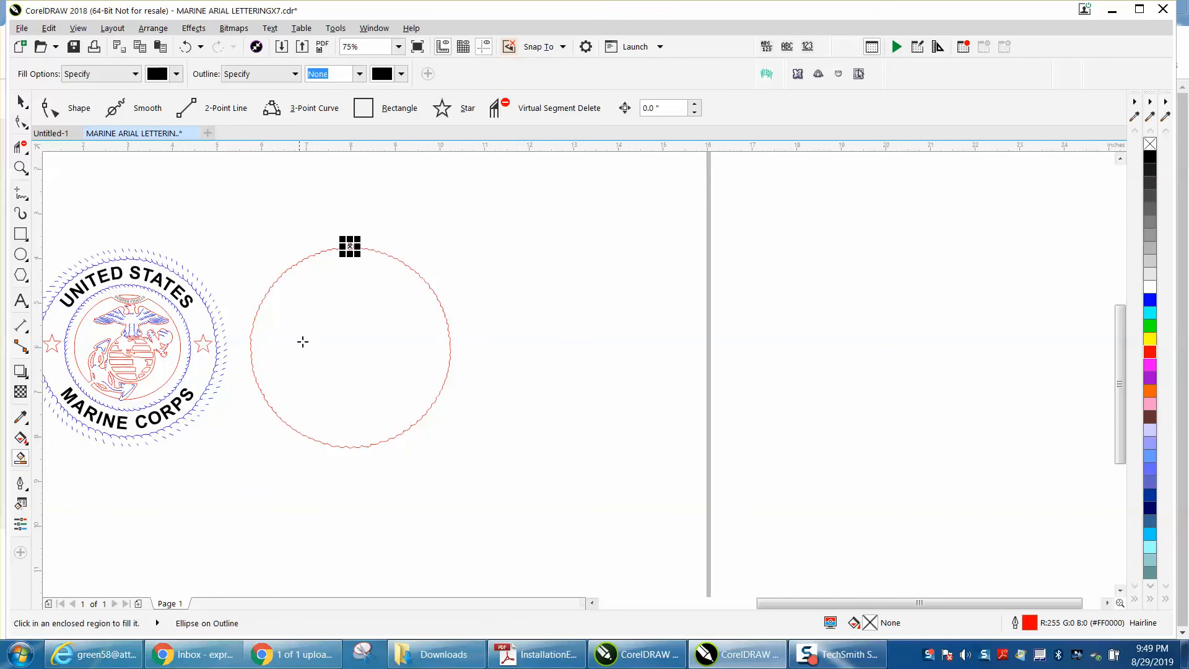
left_click(308, 339)
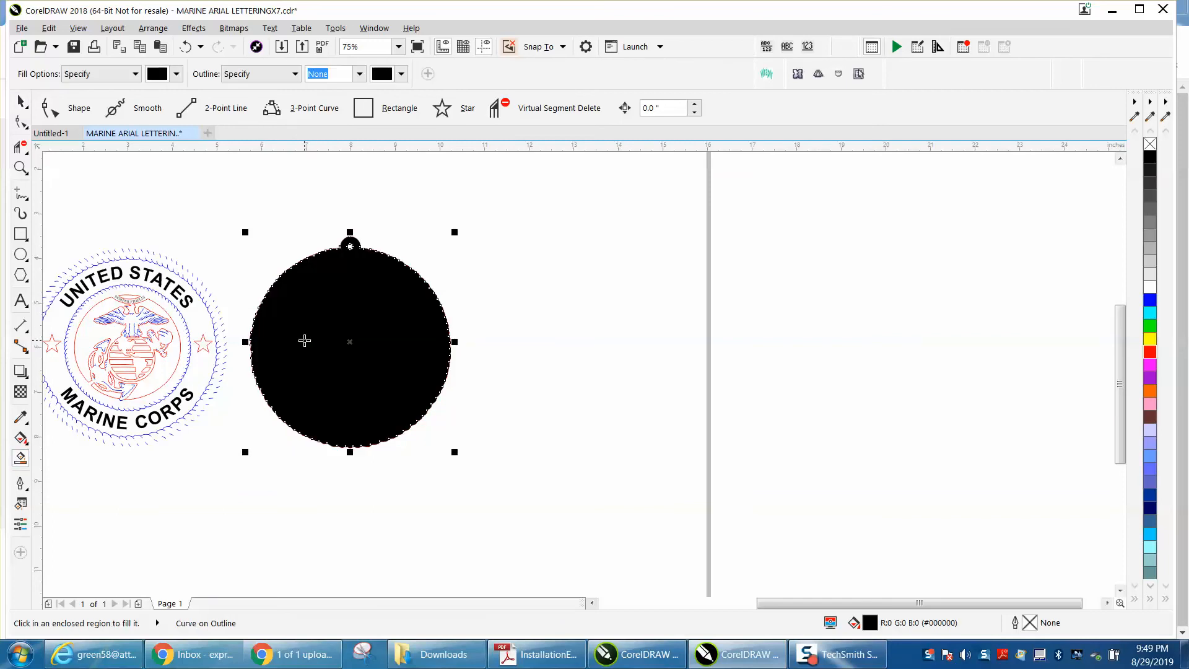
- Move the black filled shape right by a nudge distance of 5 inches, and replace its fill with a red outline
left_click(21, 101)
left_click(195, 172)
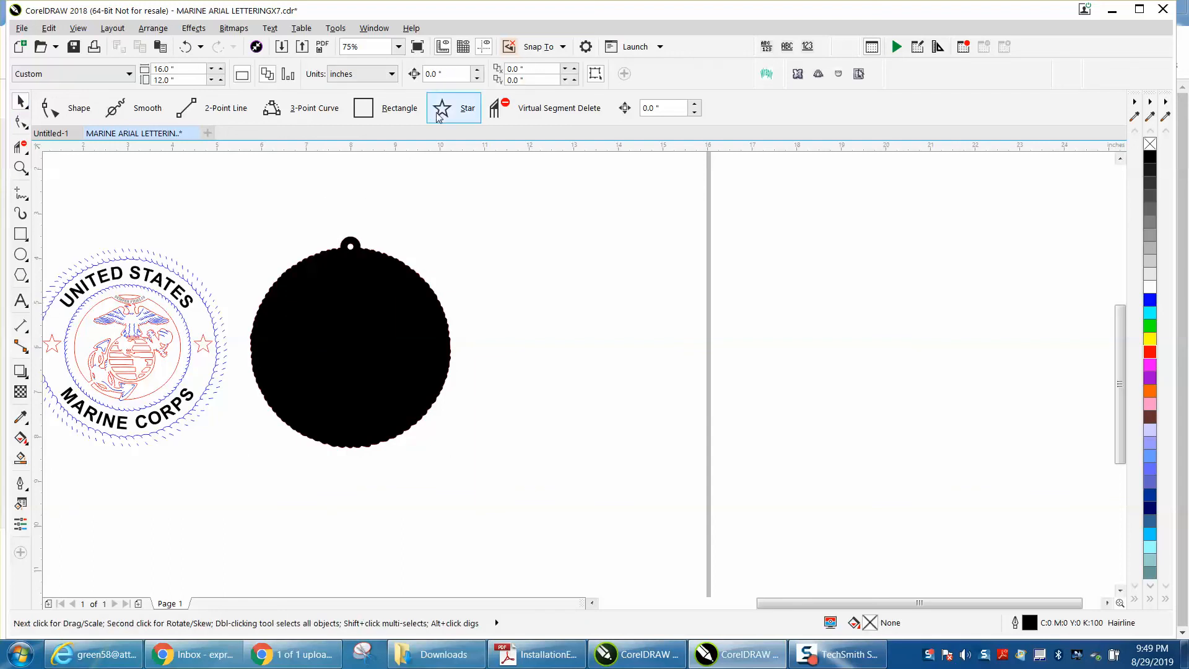
left_click(466, 76)
type("5")
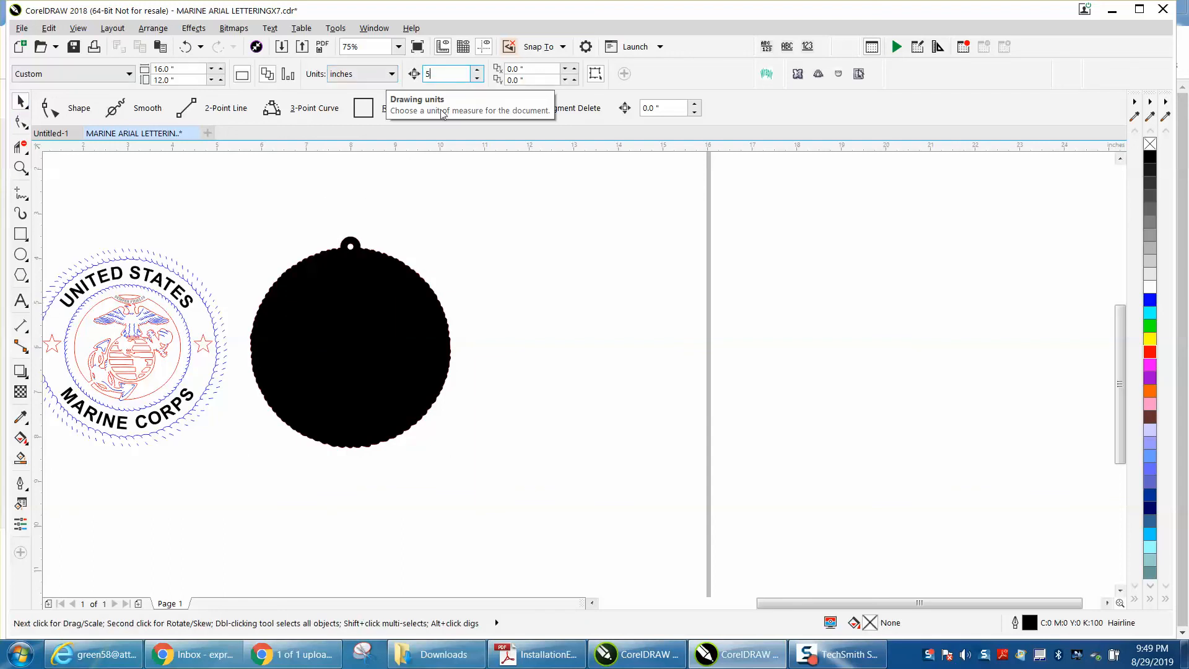
left_click(416, 294)
key("Right")
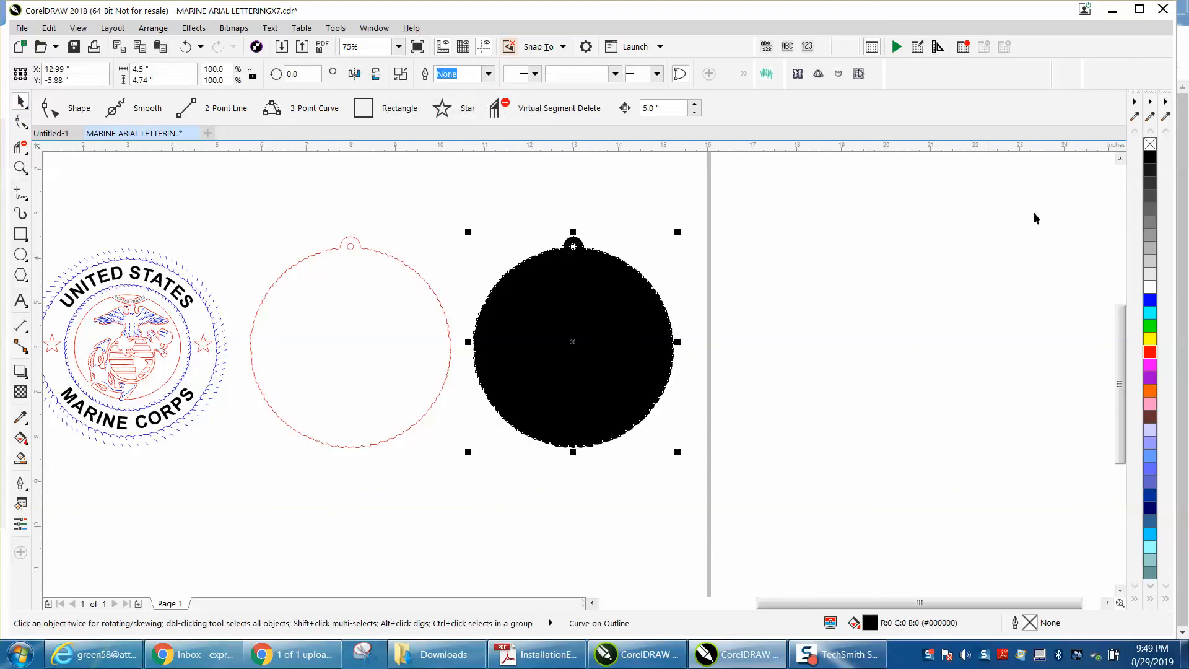
left_click(1150, 144)
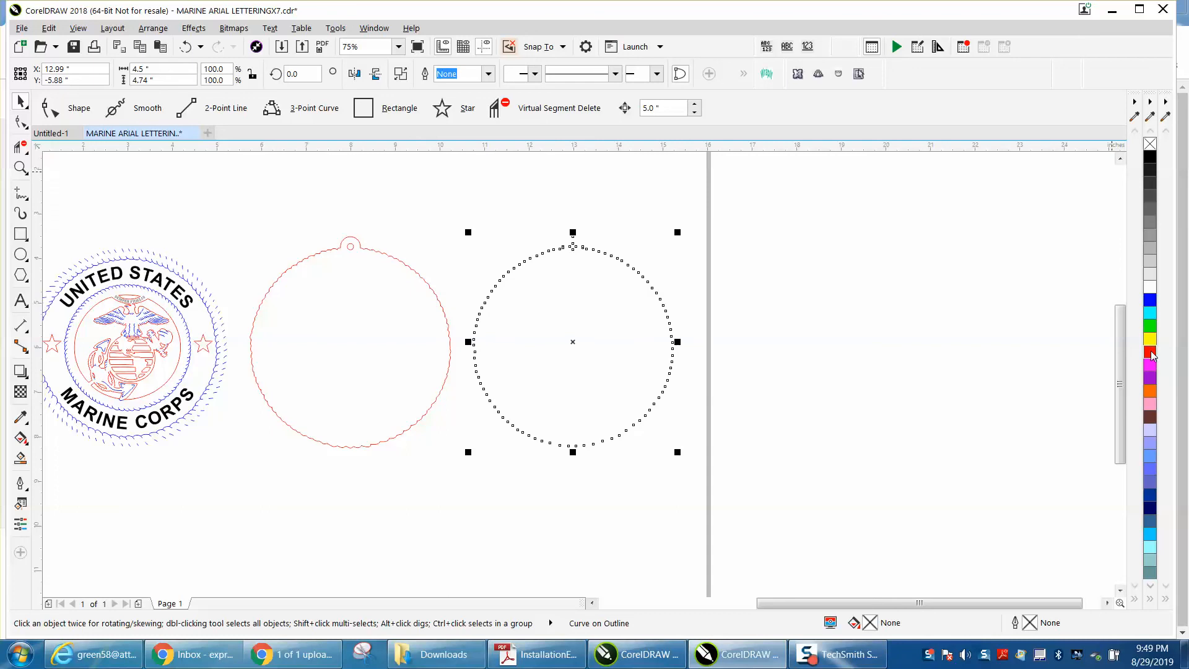
right_click(1150, 352)
- Delete the original hole circle, tab arc and scalloped outline, and move the new one-piece outline 5 inches left into their place
left_click(349, 245)
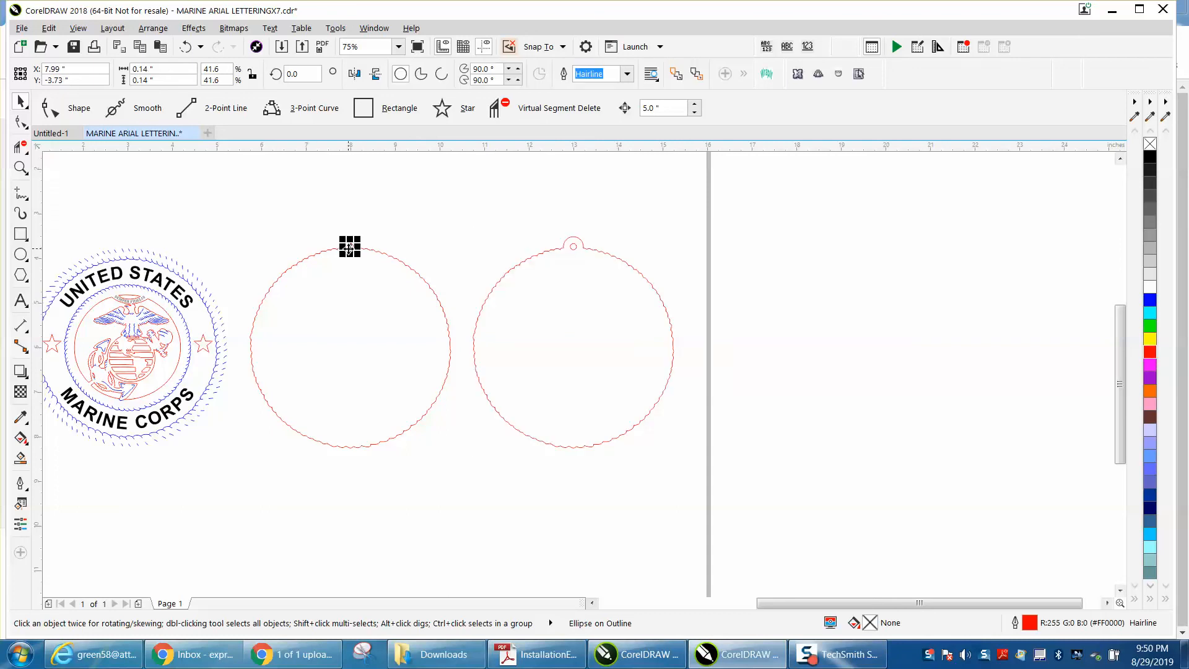
key("Delete")
left_click(345, 248)
key("Delete")
left_click(386, 254)
key("Delete")
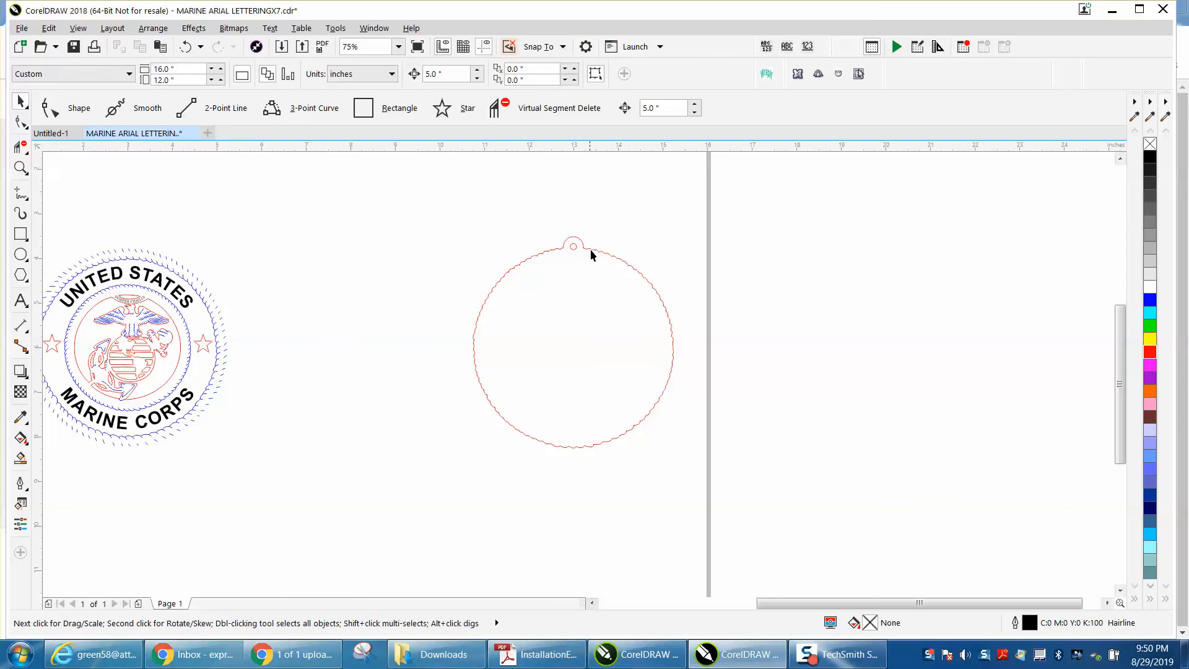
left_click(594, 250)
key("Left")
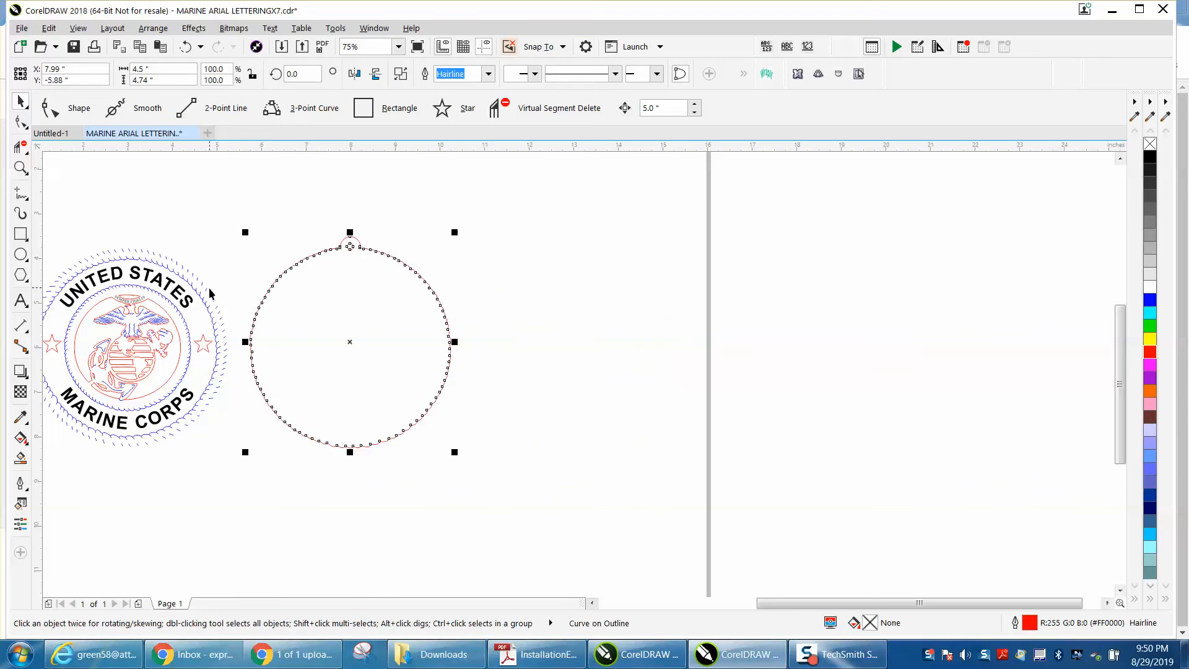
- Select all of the Marine Corps seal artwork and center it on the page inside the tabbed outline
scroll(208, 288, "down", 2)
left_click_drag(215, 358, 217, 360)
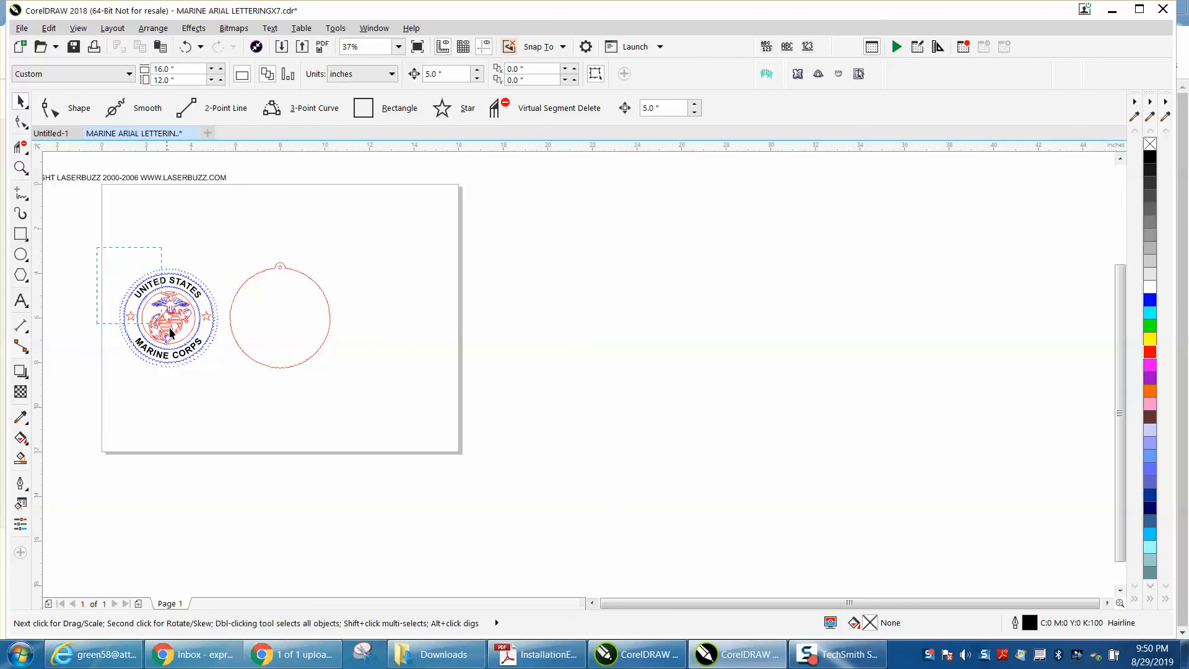
left_click_drag(238, 376, 239, 376)
key("p")
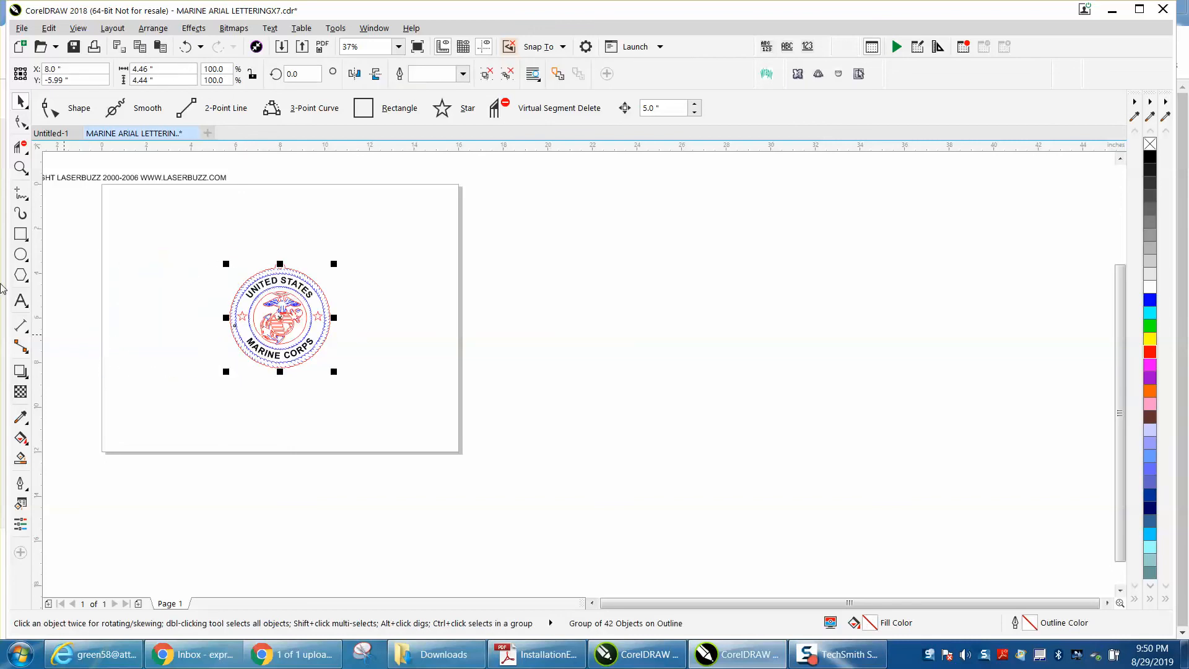
- Delete the three blue rope strokes beneath the hanging tab, including the one crossing the hole, with Virtual Segment Delete
left_click(20, 167)
left_click_drag(227, 258, 383, 377)
left_click_drag(310, 407, 355, 429)
scroll(330, 386, "down", 5)
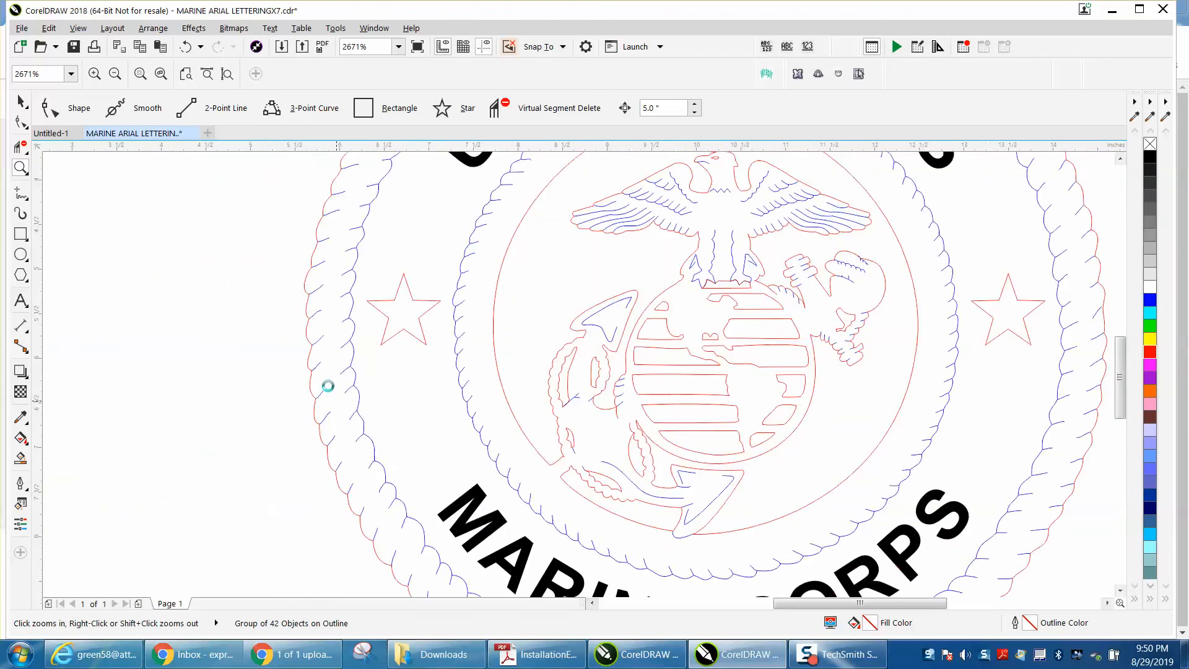
left_click_drag(501, 295, 395, 254)
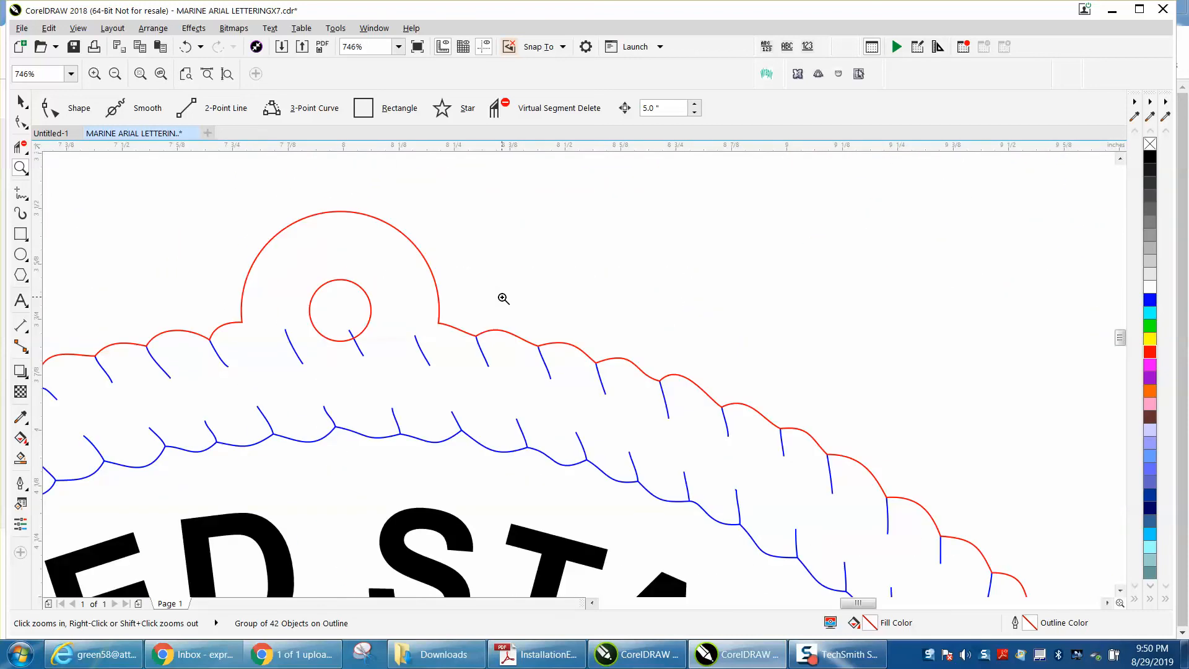
left_click(21, 148)
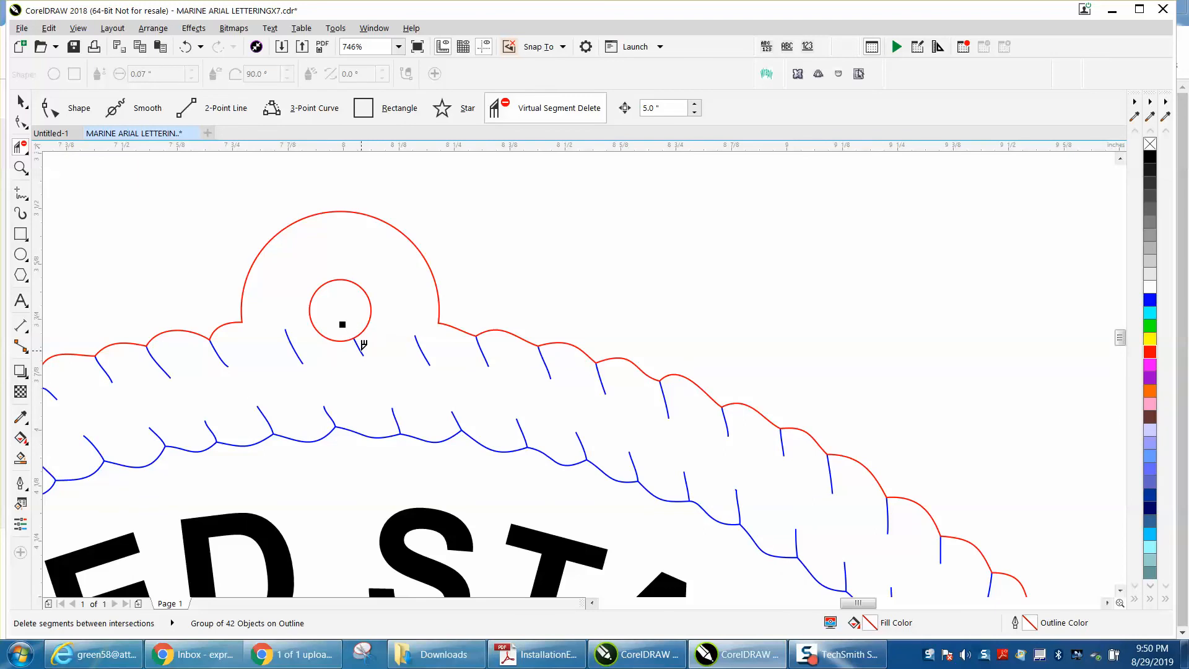
left_click(360, 345)
left_click(296, 345)
left_click(423, 347)
scroll(414, 405, "down", 3)
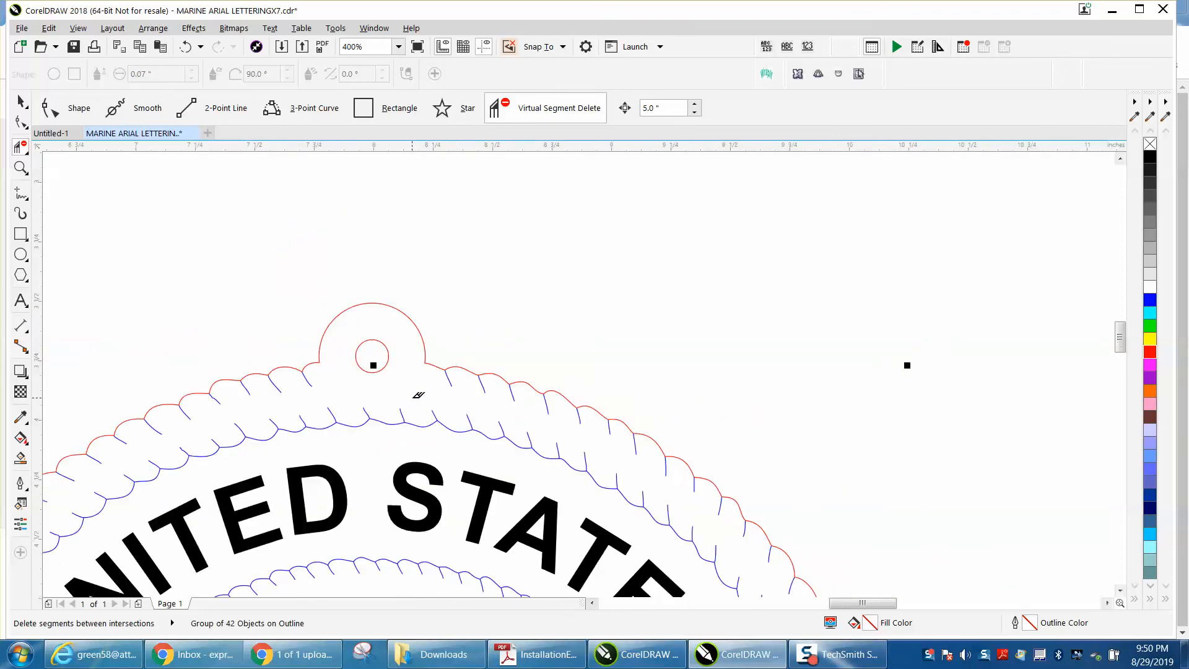
left_click(21, 101)
scroll(506, 314, "down", 4)
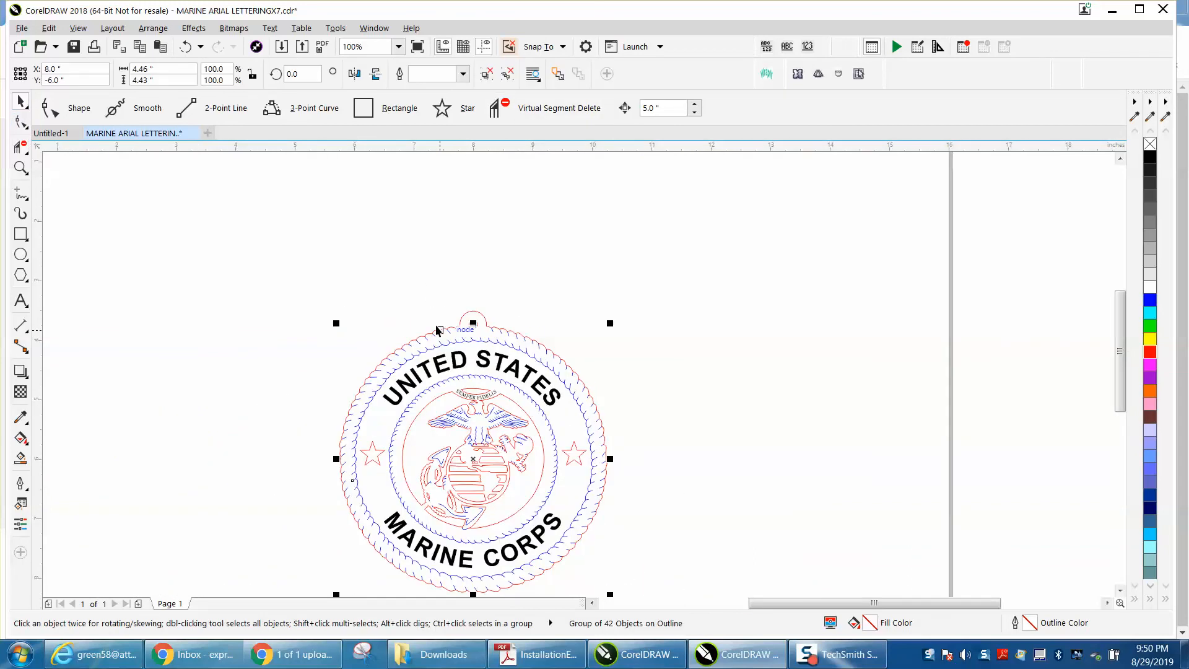